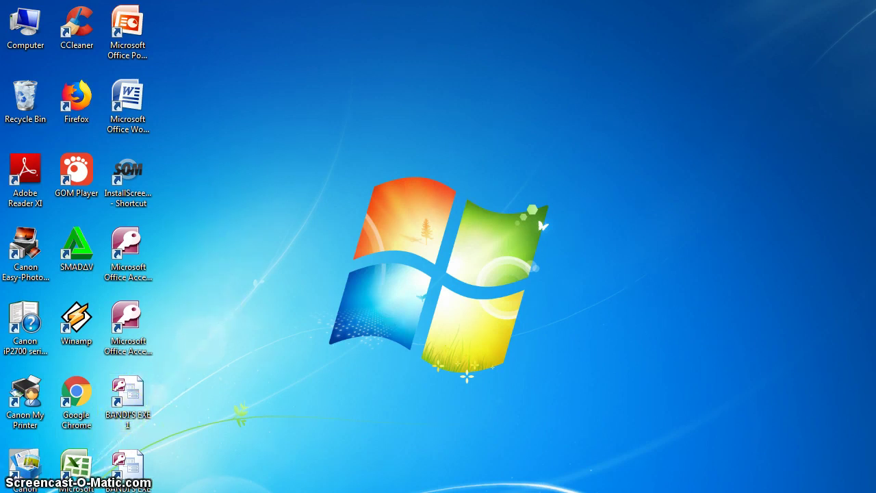
Step: Launch Microsoft Office Access 2007 from the Start menu's Microsoft Office folder
key("super")
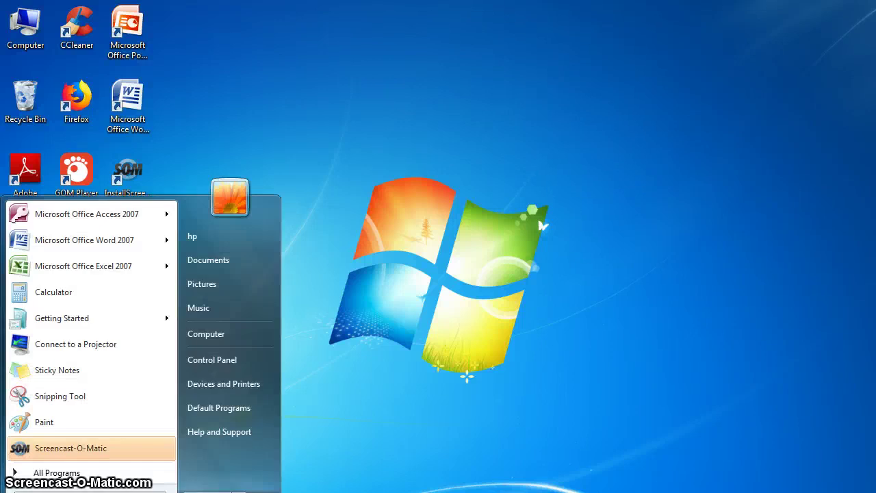
left_click(55, 475)
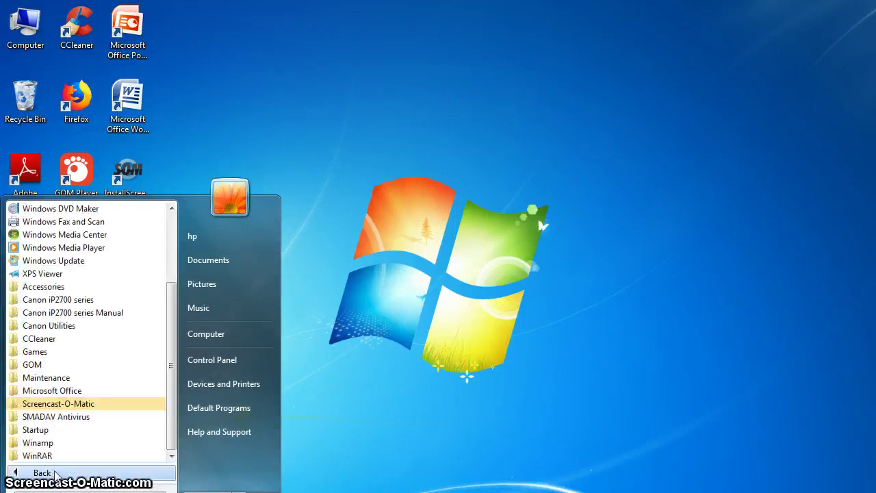
left_click(62, 390)
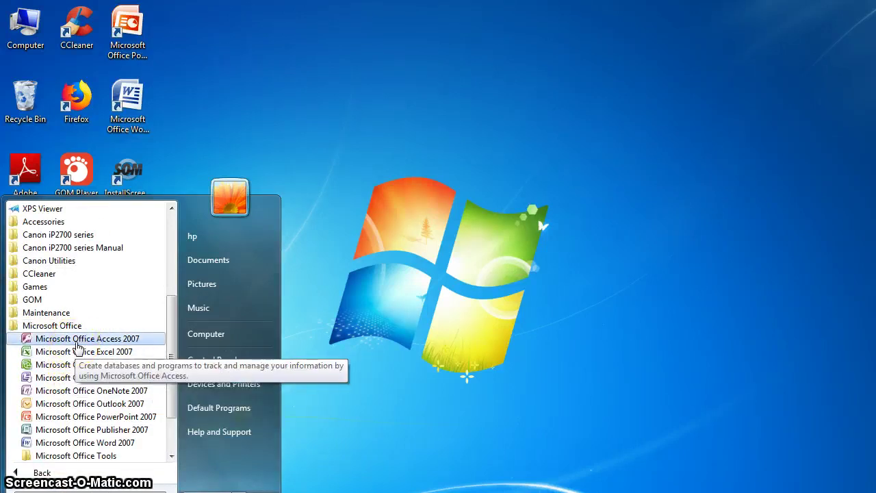
left_click(77, 345)
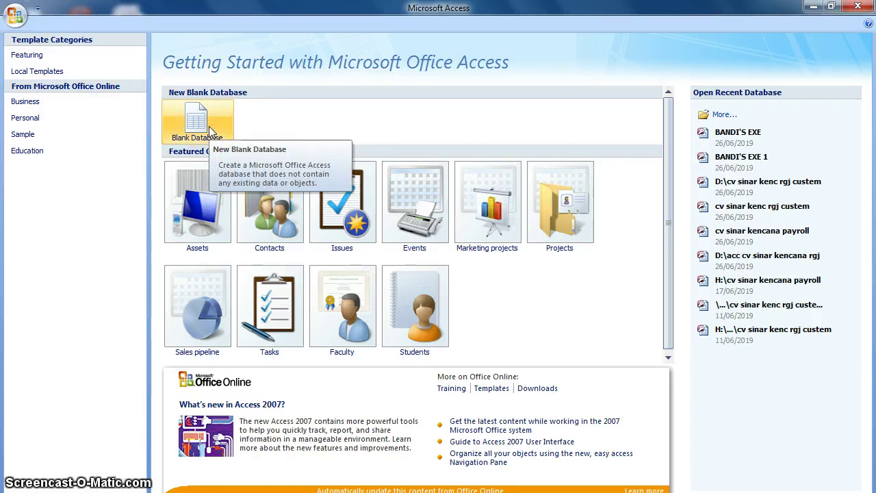
Step: Start a blank database named BANDI'S EXE and browse for its save folder
left_click(253, 128)
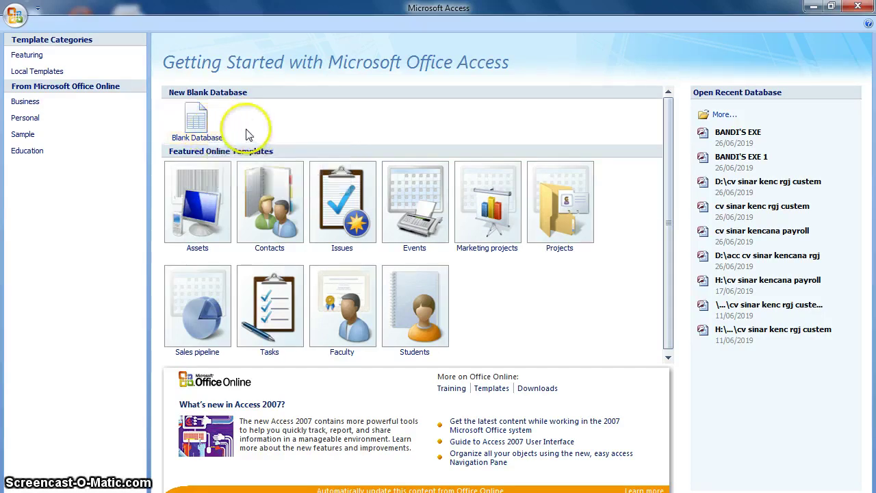
left_click(208, 135)
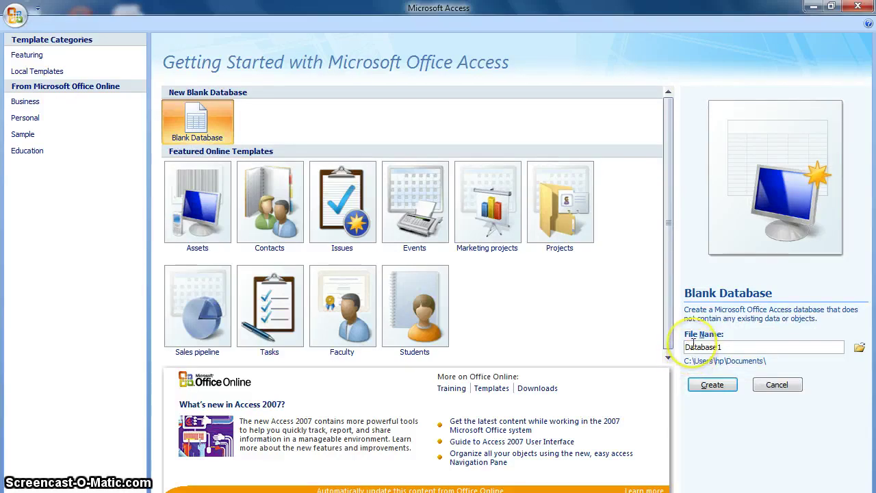
left_click(727, 344)
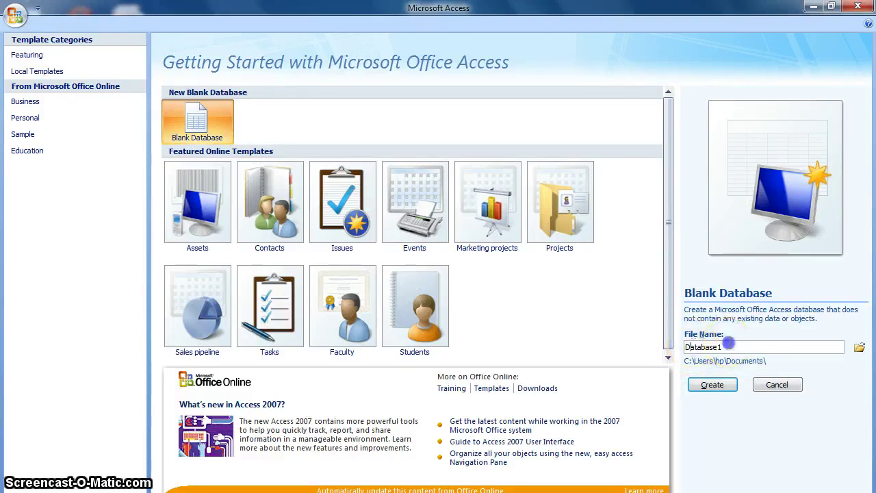
key("BackSpace")
key("BackSpace")
key("BackSpace")
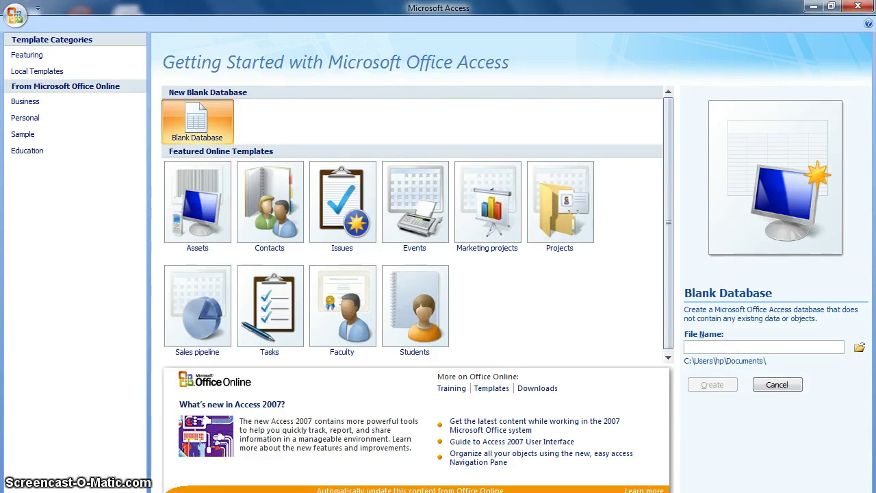
type("BANDI'S E")
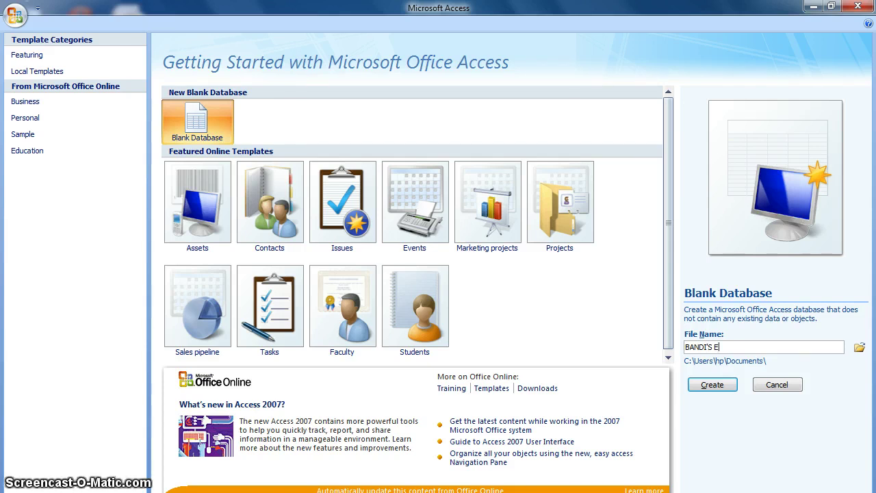
type("XE")
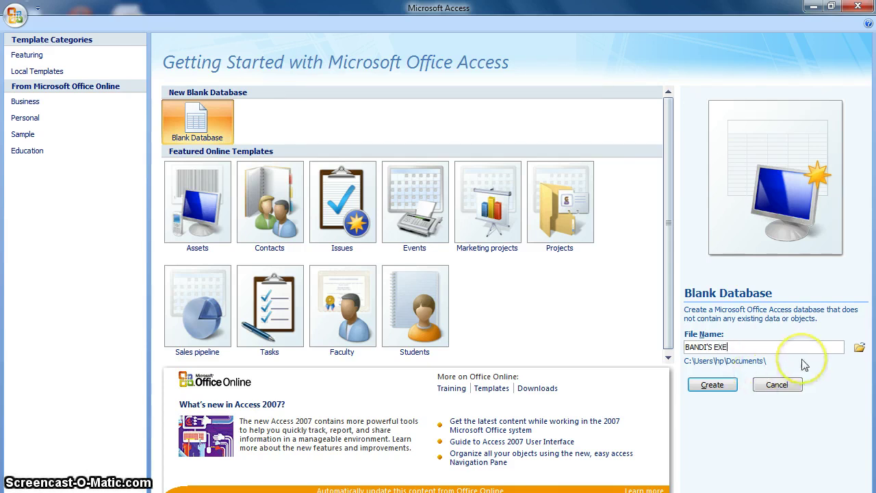
left_click(859, 349)
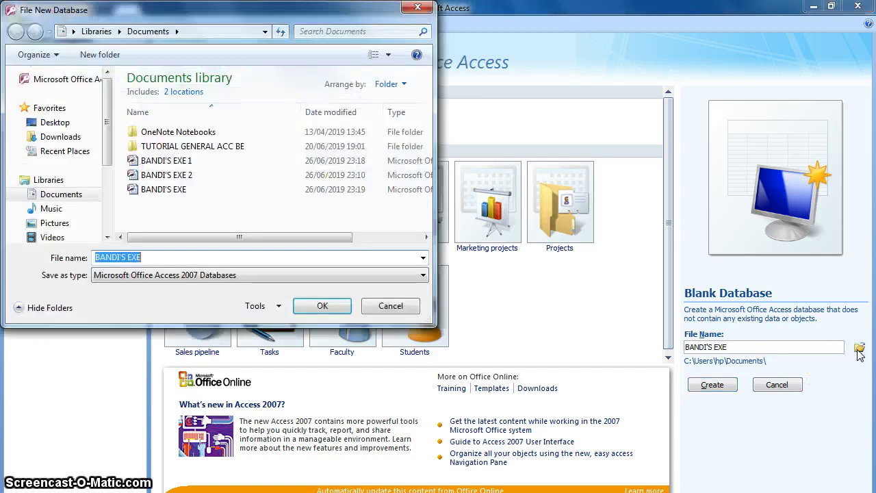
Step: Save BANDI'S EXE.accdb to Local Disk (D:) and confirm the location
left_click(107, 237)
left_click(107, 237)
left_click(107, 237)
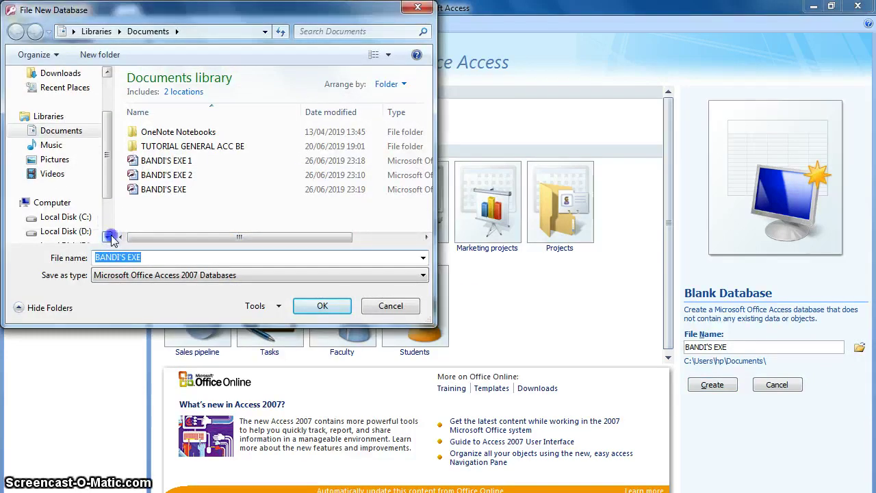
left_click(89, 233)
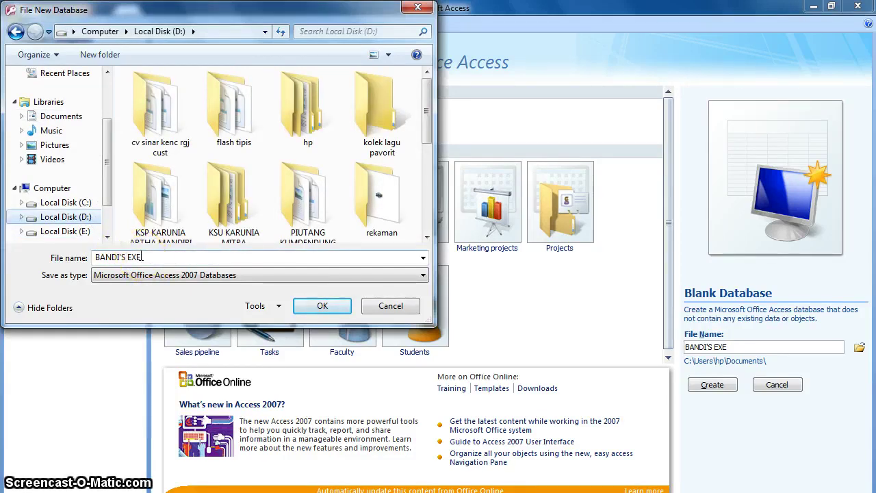
left_click(145, 258)
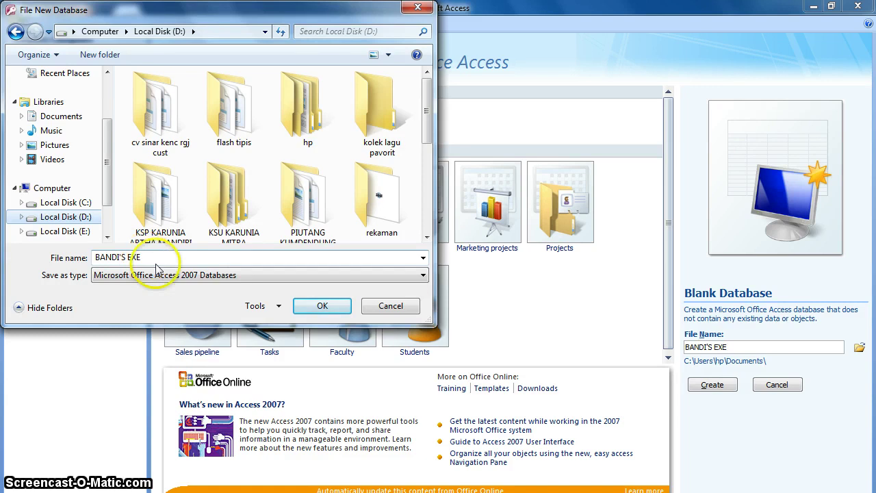
double_click(152, 258)
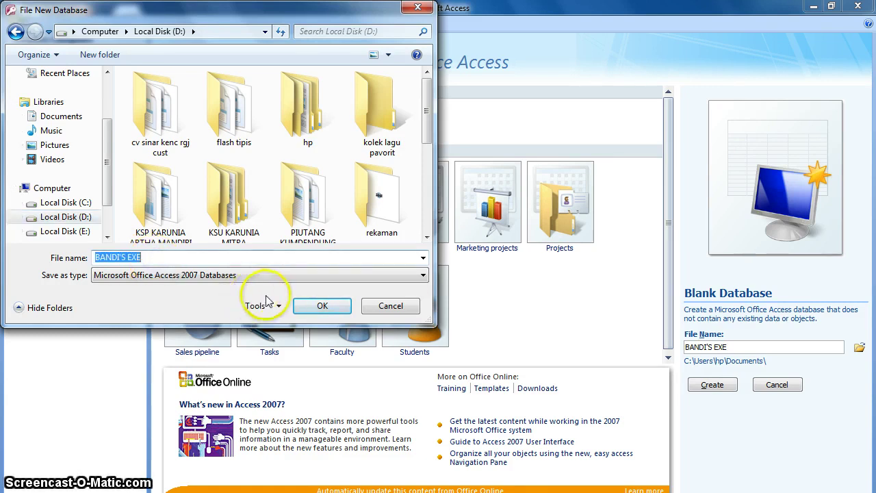
left_click(314, 309)
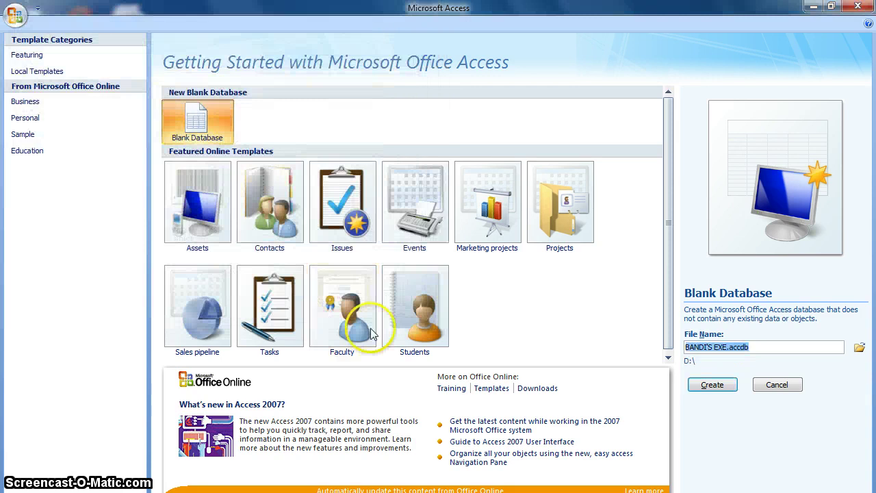
Step: Create the BANDI'S EXE database, which opens an empty Table1 with an ID field
left_click(711, 394)
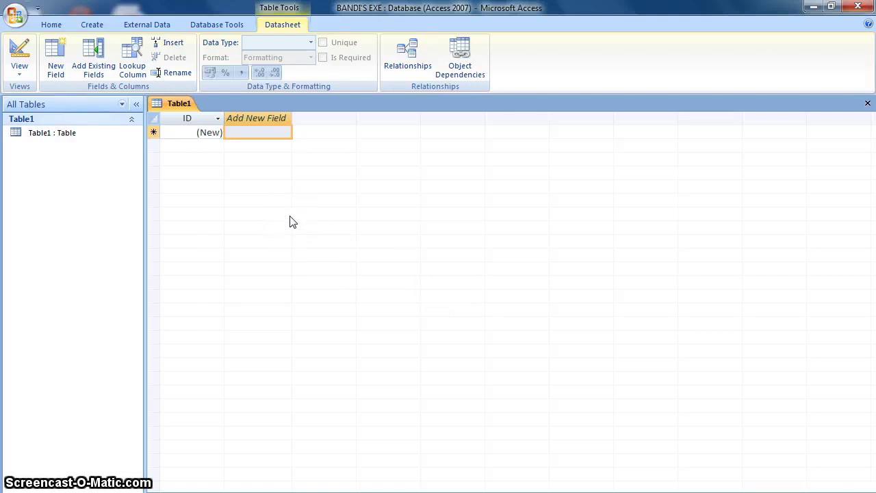
left_click(248, 197)
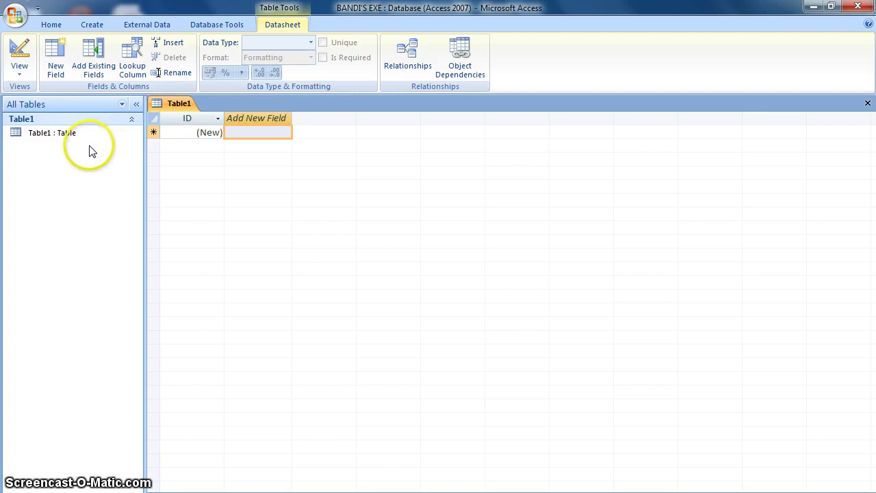
Step: Switch the table to Design view, saving it under the name Table
left_click(18, 72)
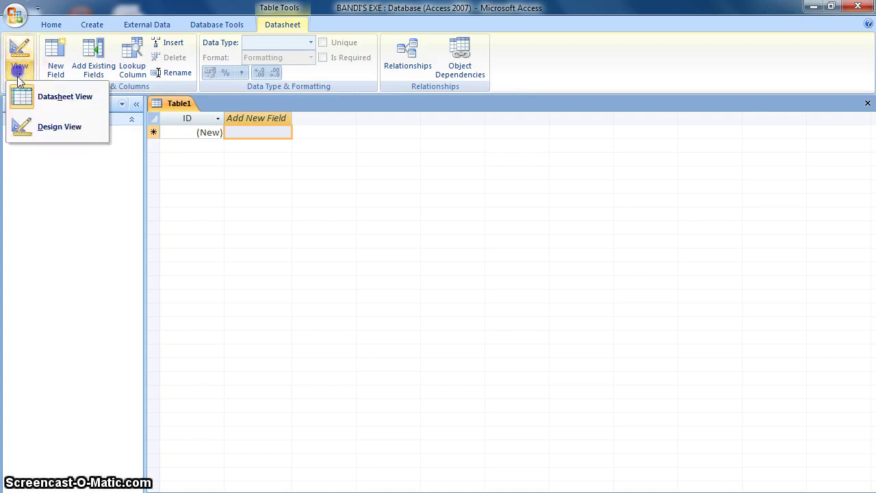
left_click(43, 130)
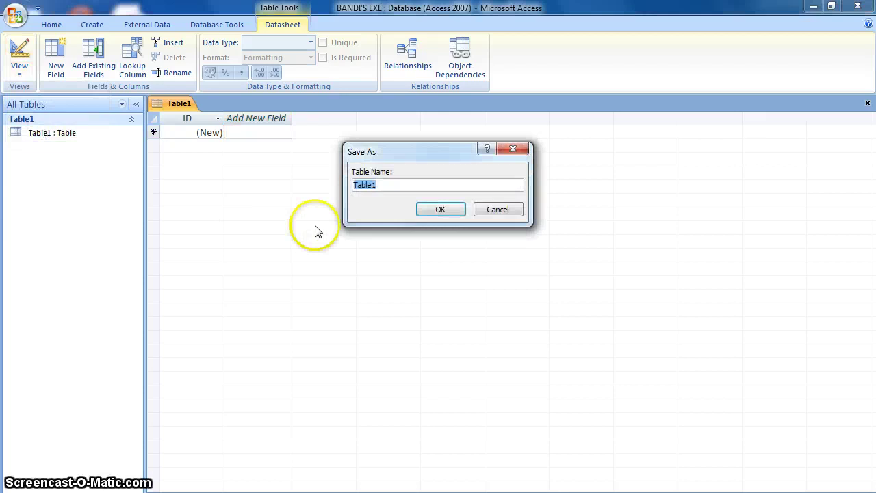
left_click(391, 183)
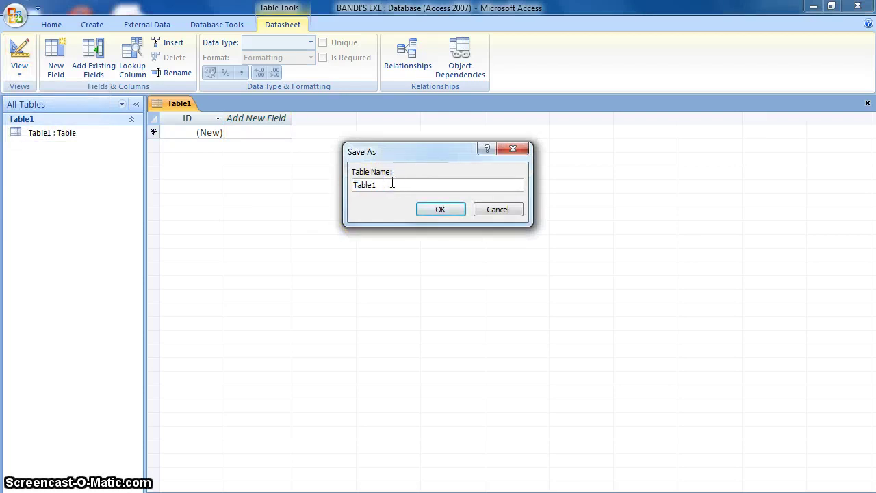
left_click(428, 209)
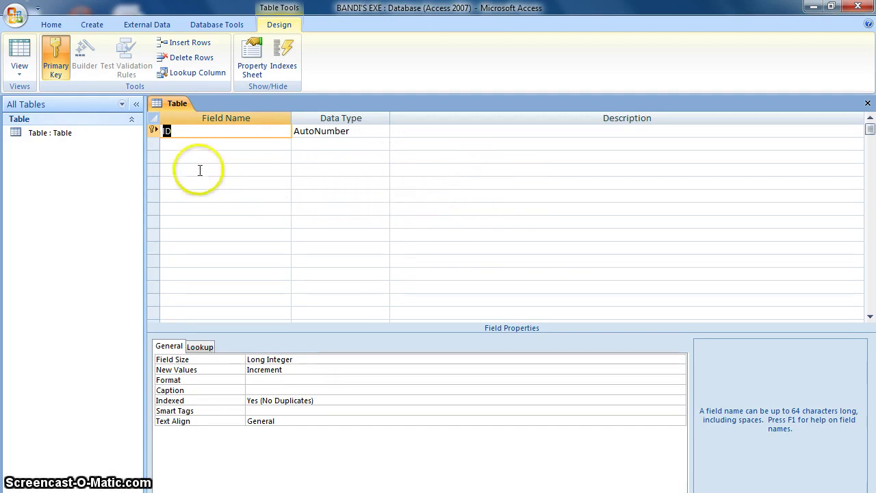
Step: Add Text fields NAMA, ALAMAT, HARGA and JUMLAH below ID
left_click(189, 145)
type("n")
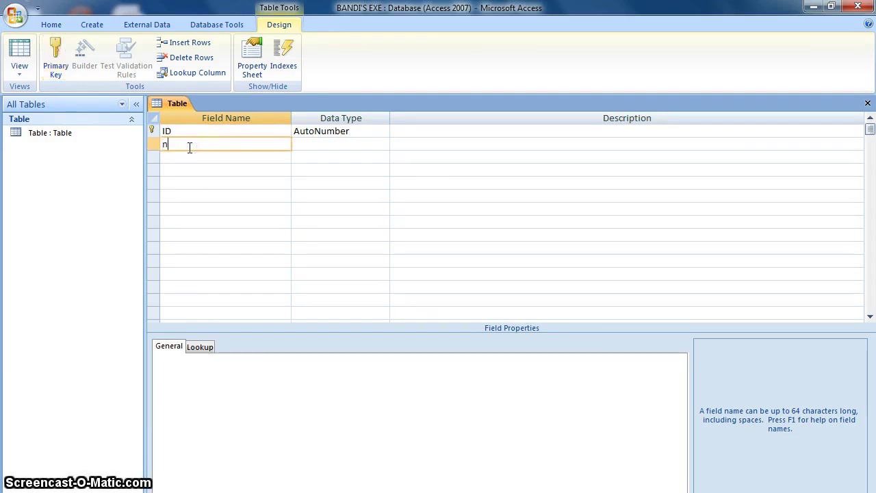
key("BackSpace")
type("NAM")
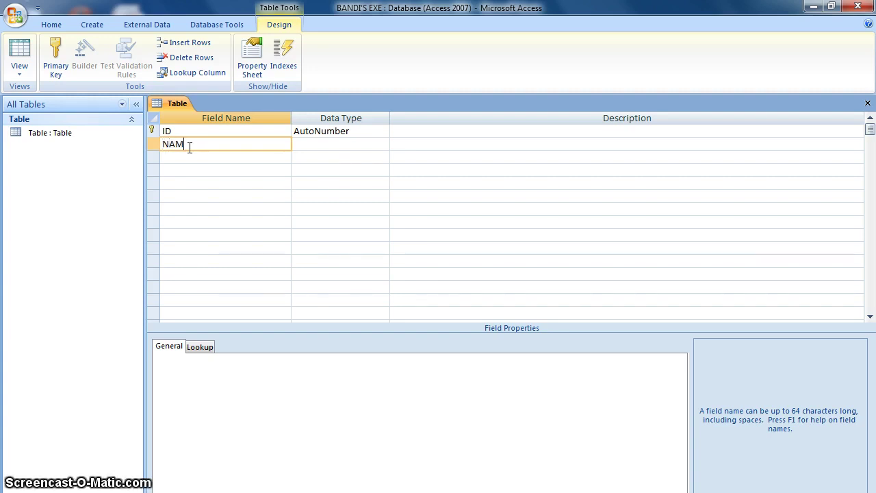
type("A")
left_click(189, 157)
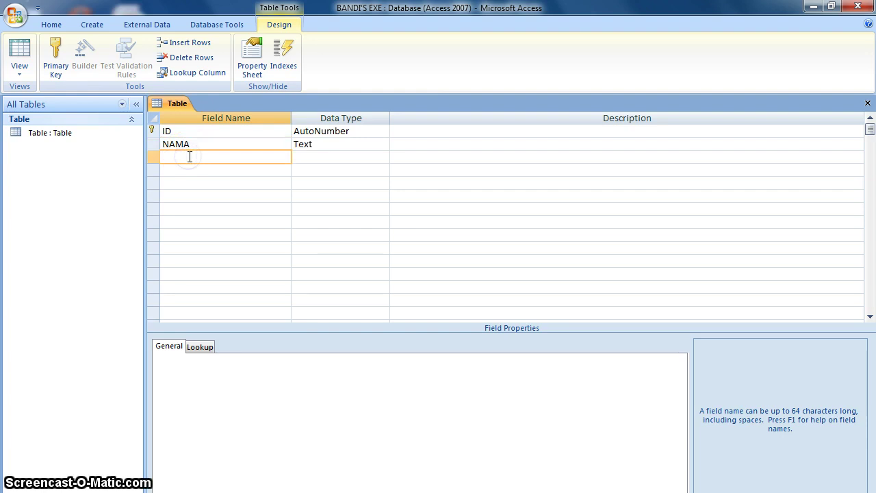
type("a")
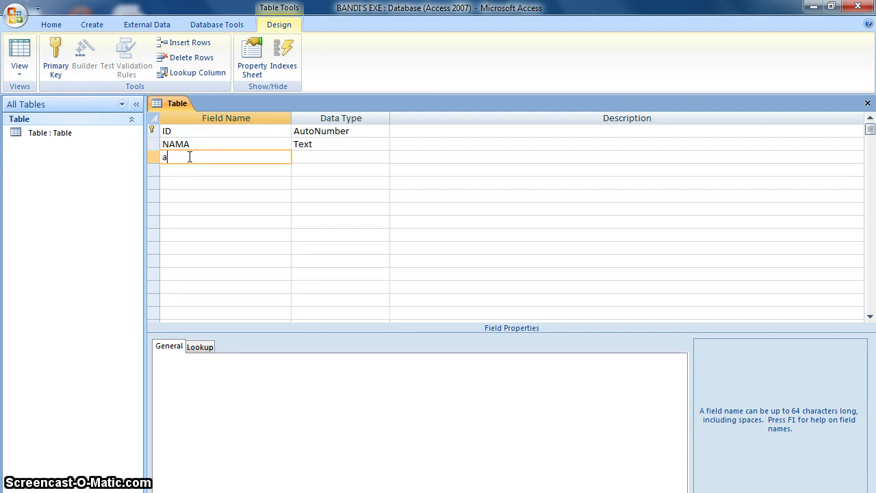
key("BackSpace")
type("ALA")
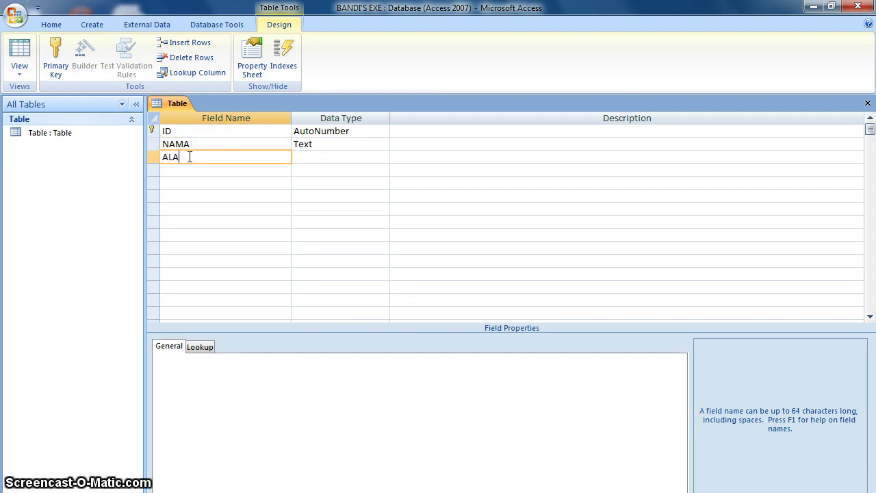
type("MAT")
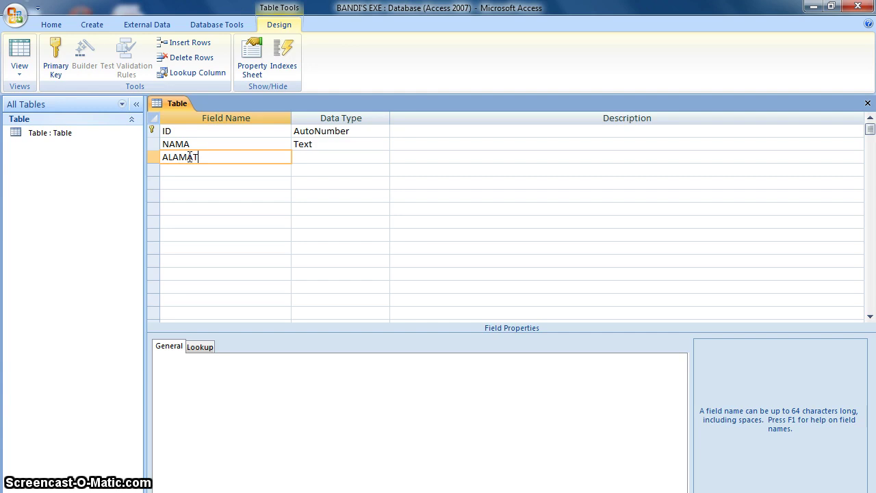
left_click(189, 170)
type("HARG")
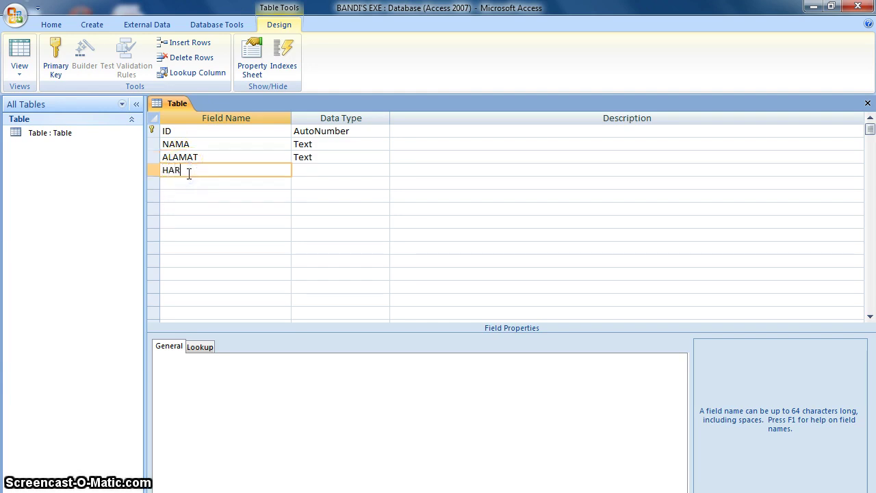
type("A")
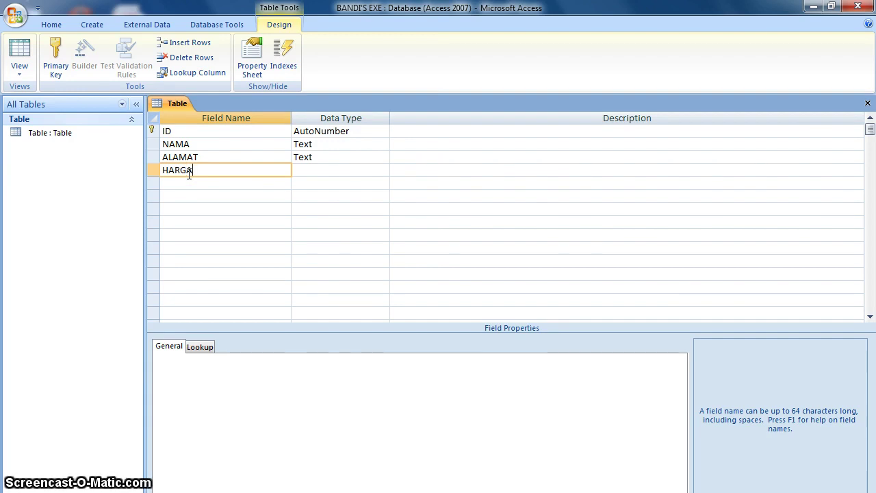
key("Down")
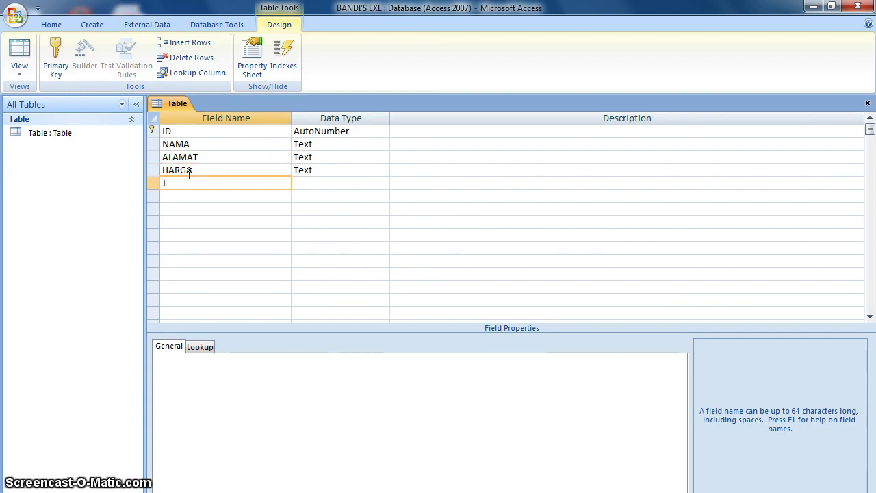
type("UMLAH")
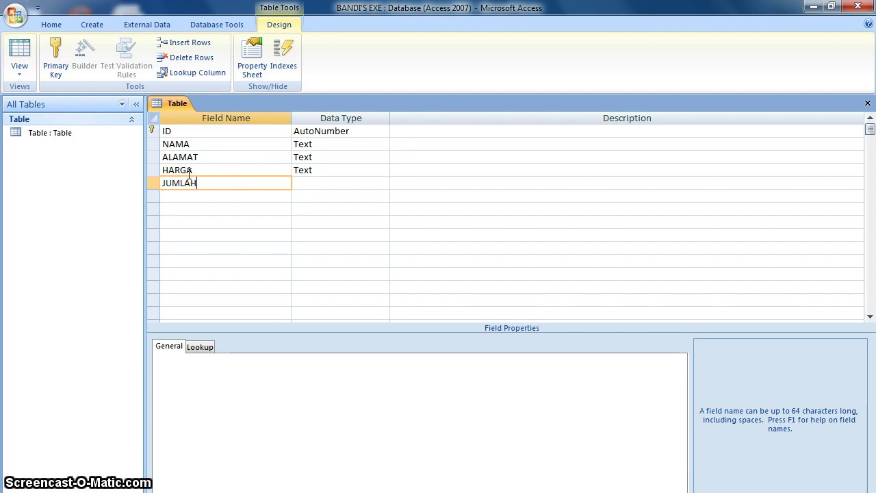
left_click(250, 145)
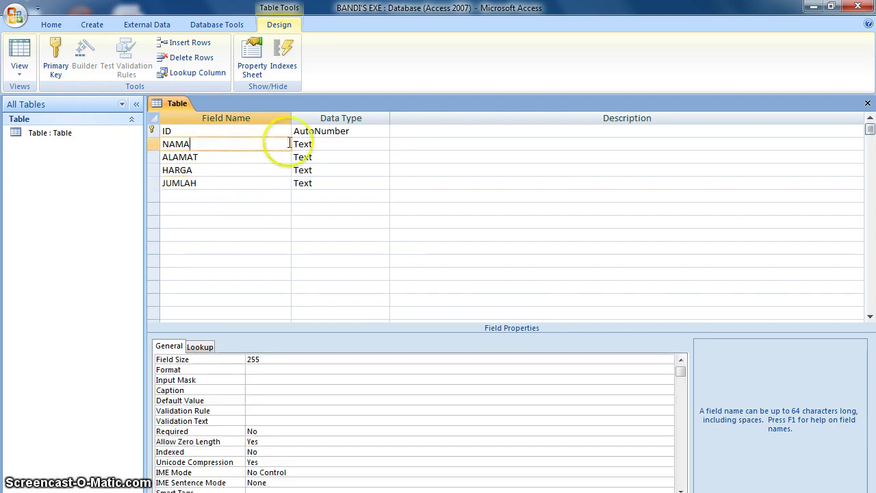
Step: Set the Field Size of NAMA and ALAMAT to 55
left_click(356, 130)
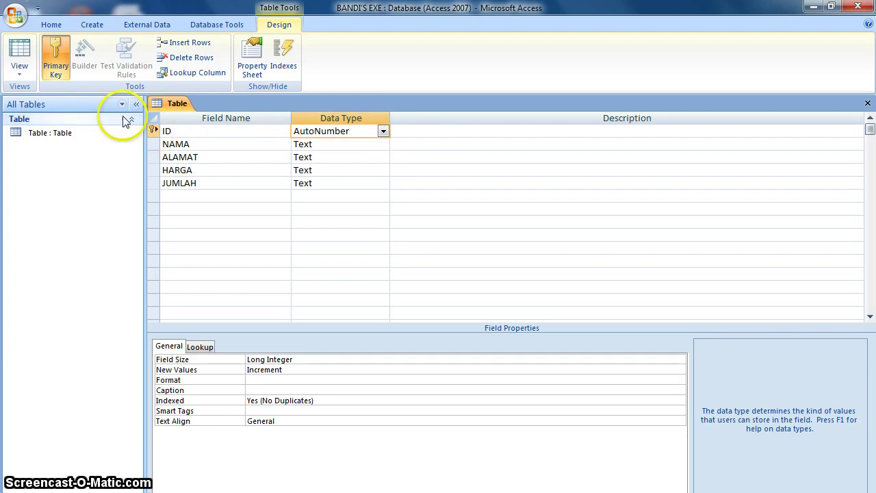
left_click(330, 144)
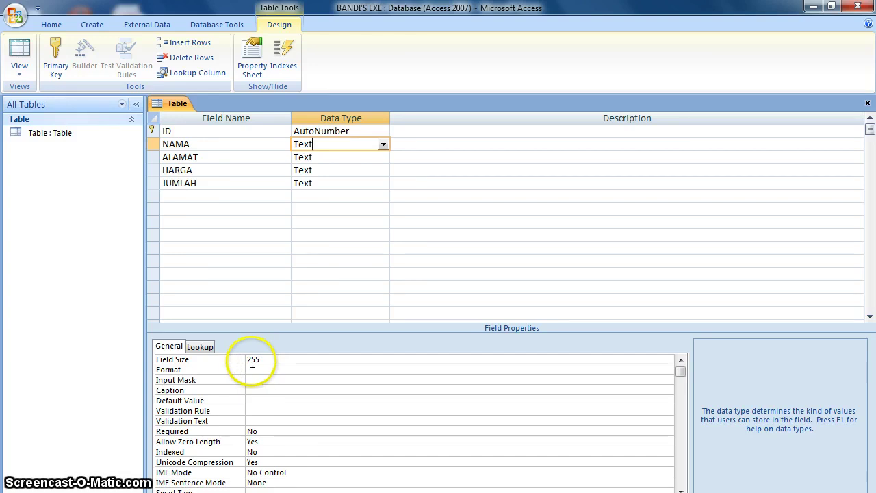
left_click(252, 363)
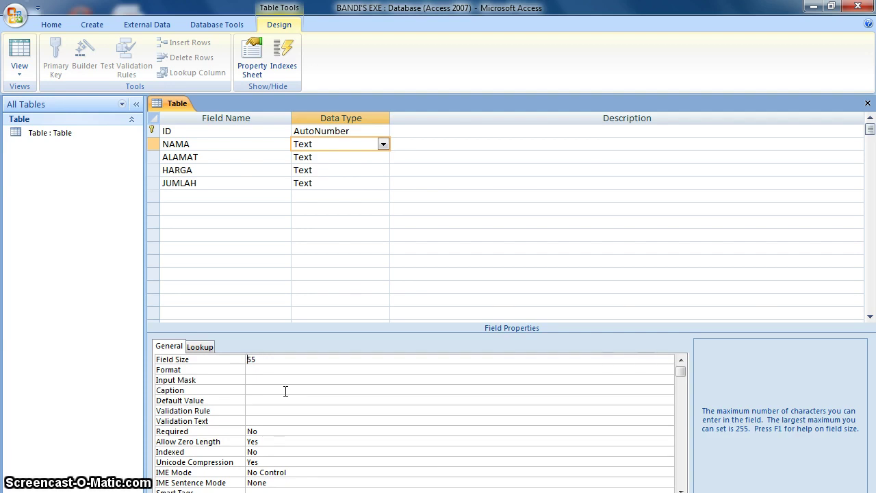
left_click(334, 157)
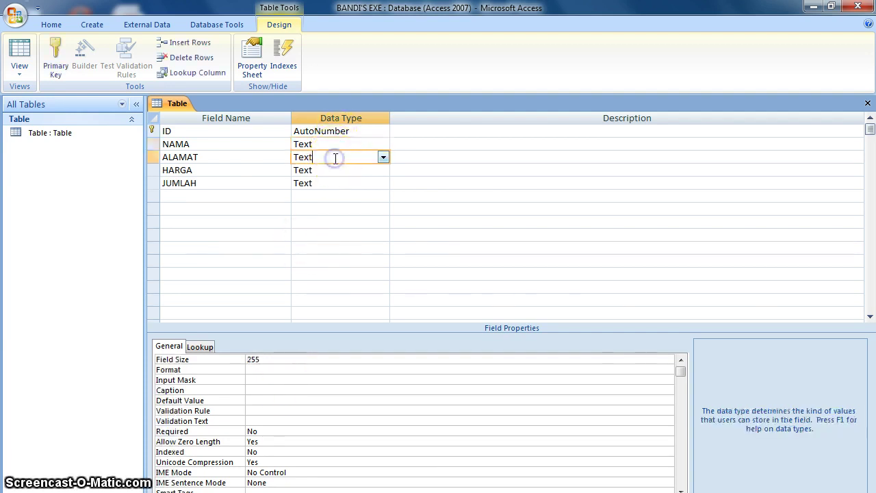
left_click(253, 361)
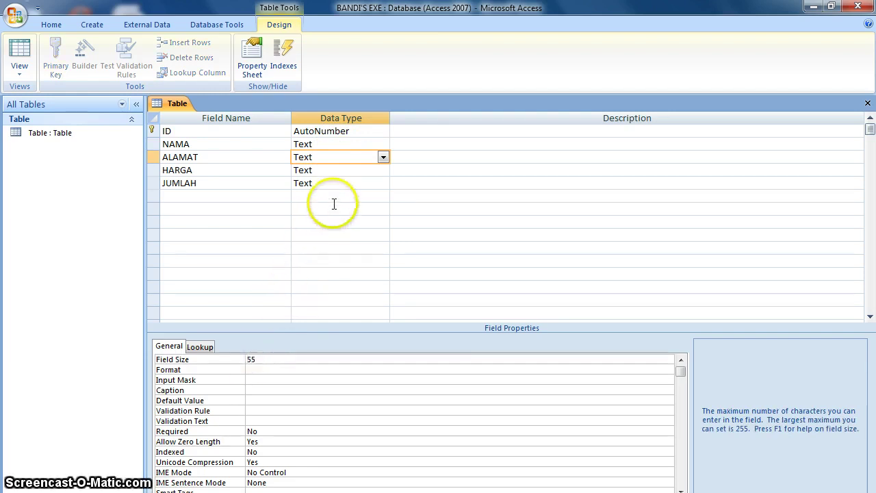
left_click(280, 358)
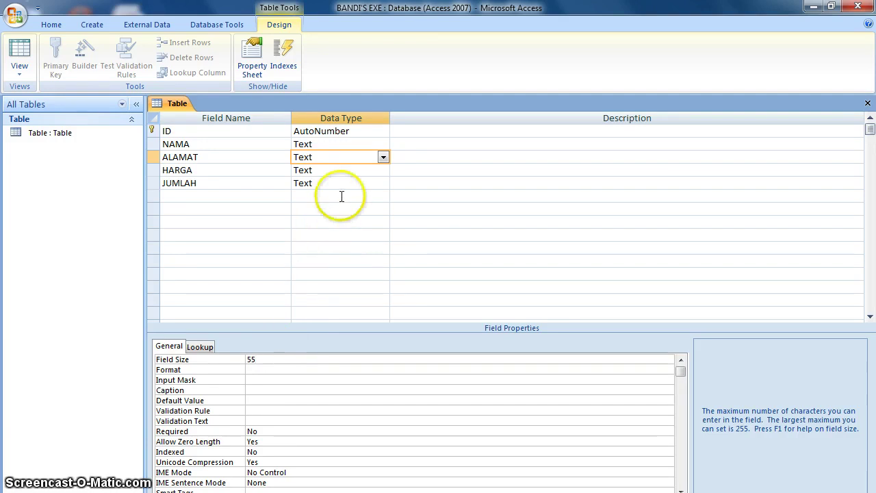
Step: Change HARGA's data type to Number
left_click(344, 171)
left_click(350, 175)
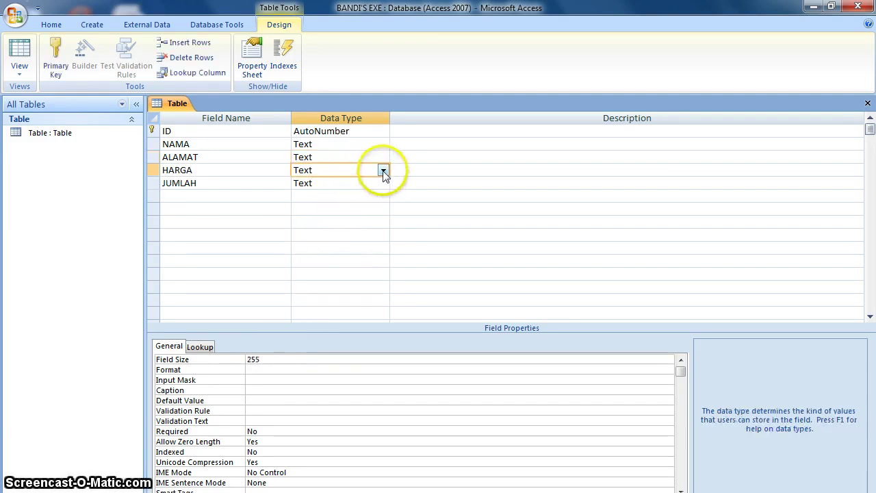
left_click(383, 170)
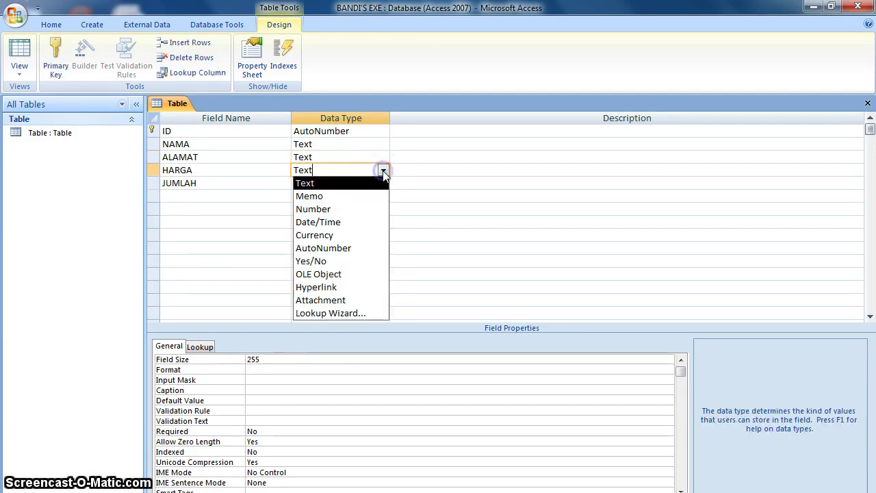
left_click(376, 209)
left_click(342, 275)
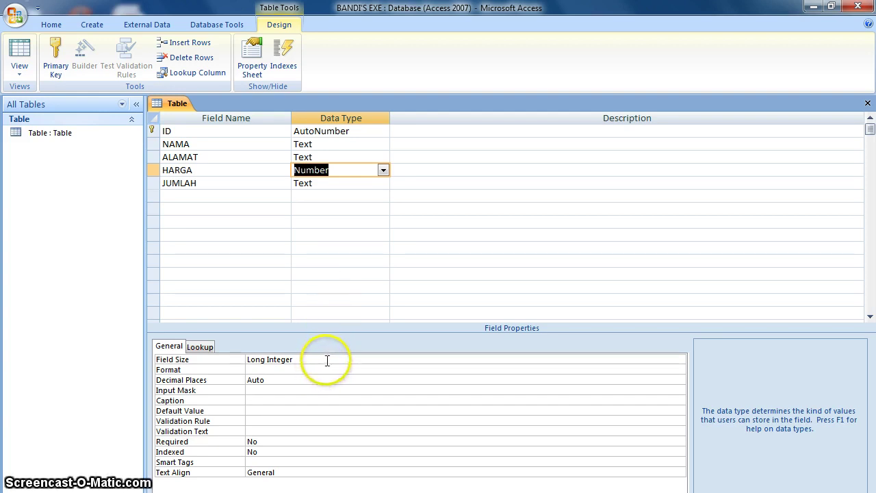
Step: Give HARGA Long Integer size, Standard format and 2 decimal places
left_click(326, 359)
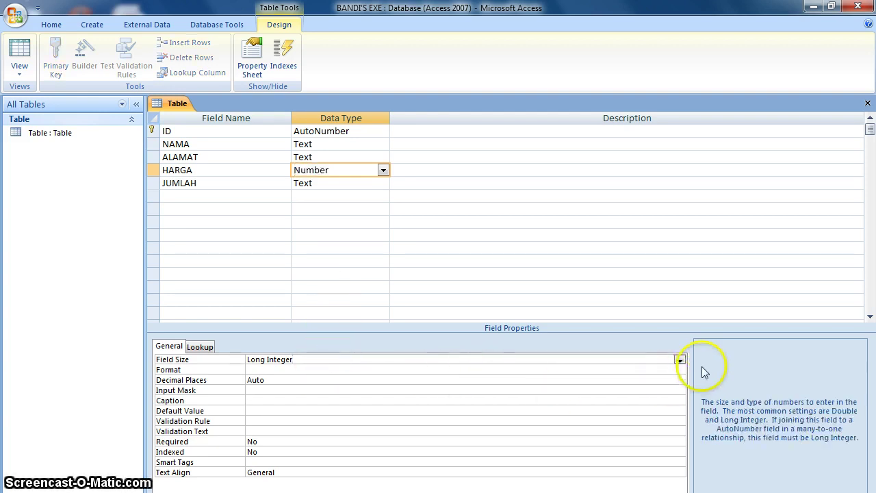
left_click(679, 360)
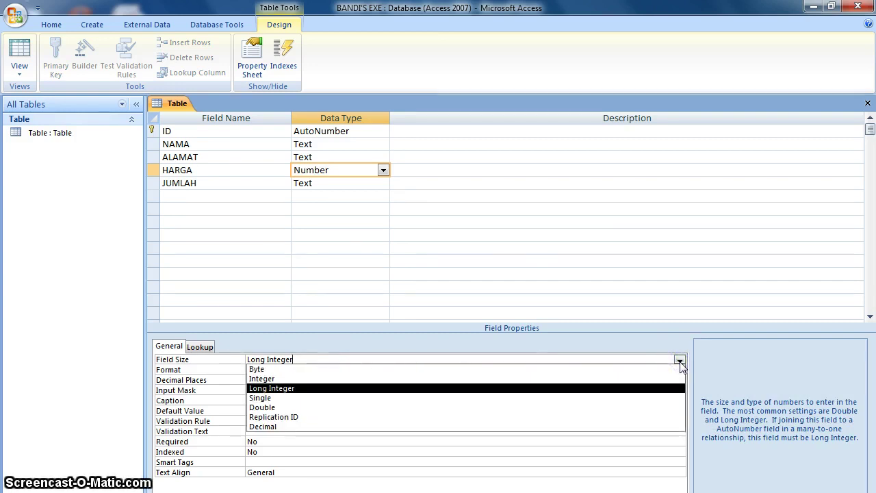
left_click(635, 389)
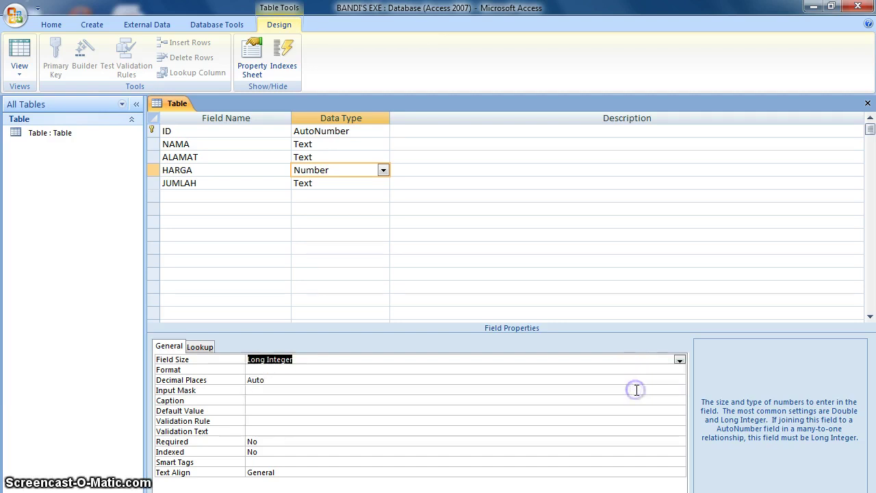
left_click(407, 370)
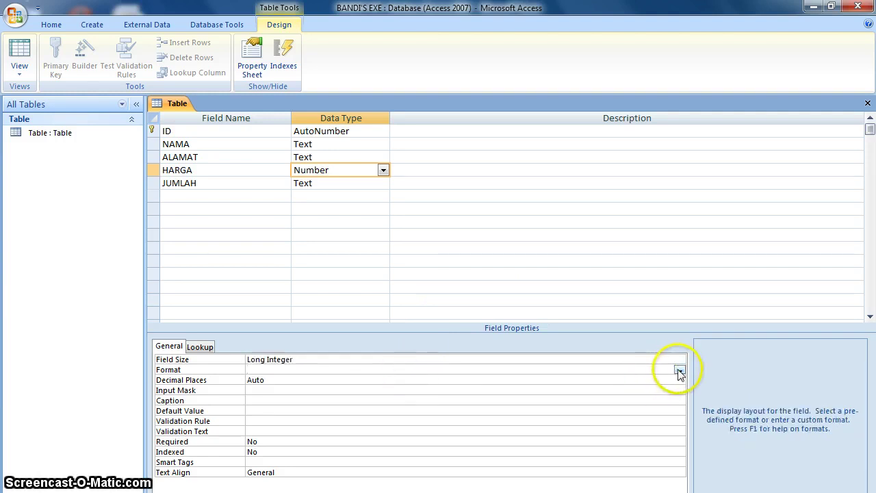
left_click(679, 371)
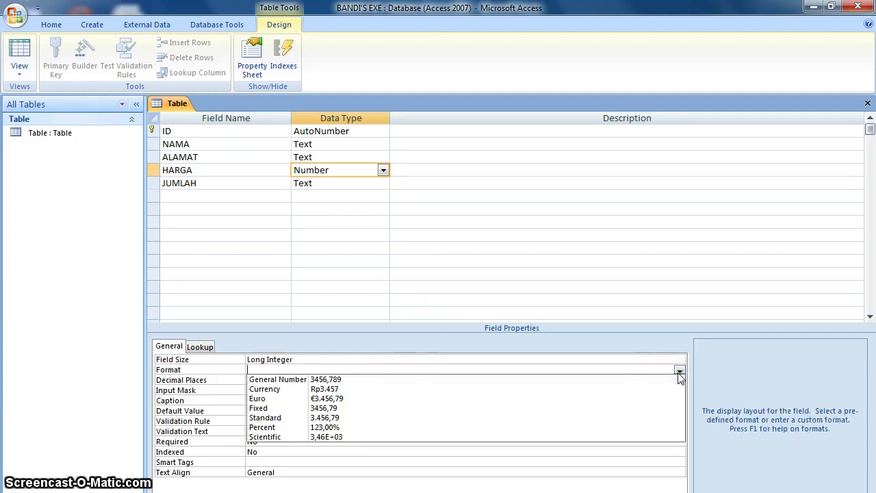
left_click(671, 418)
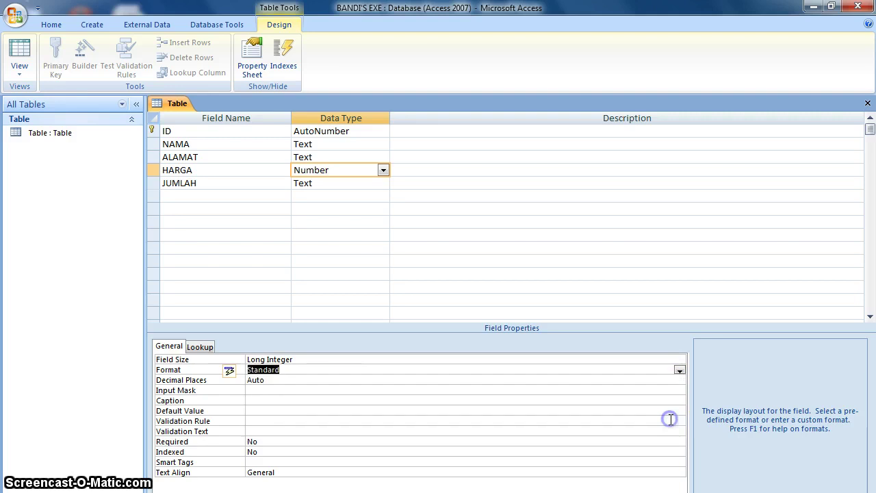
left_click(647, 379)
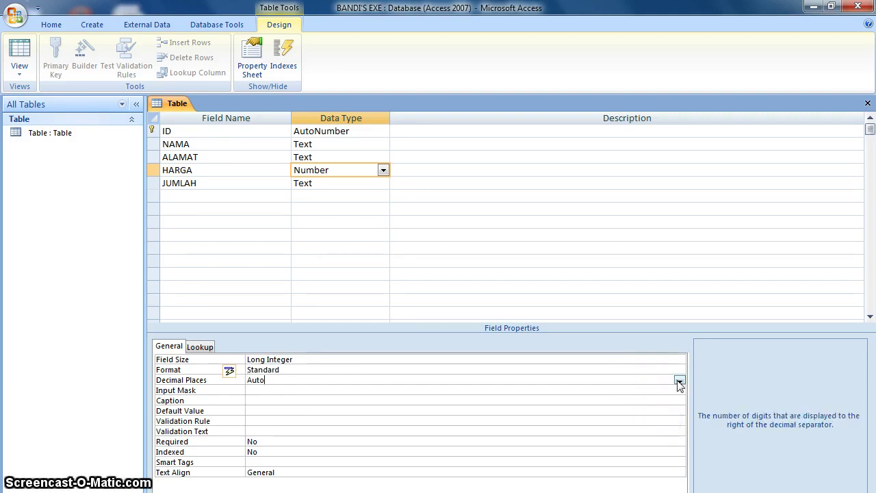
left_click(679, 381)
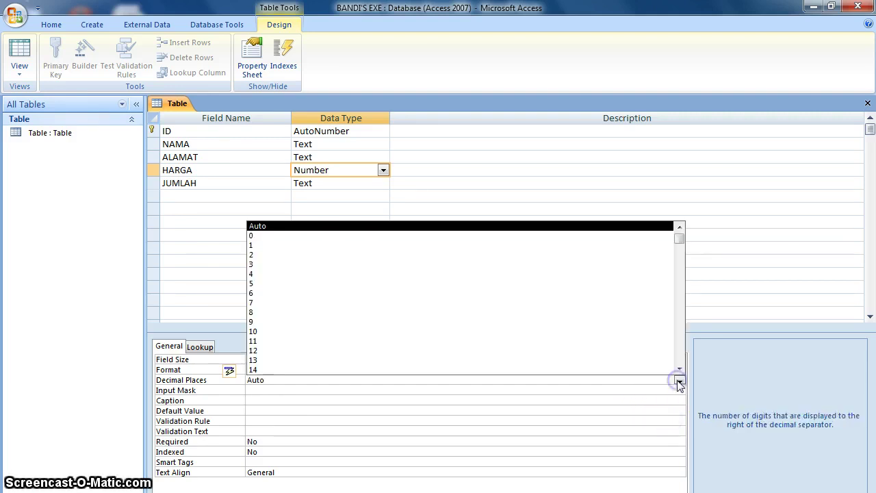
left_click(636, 241)
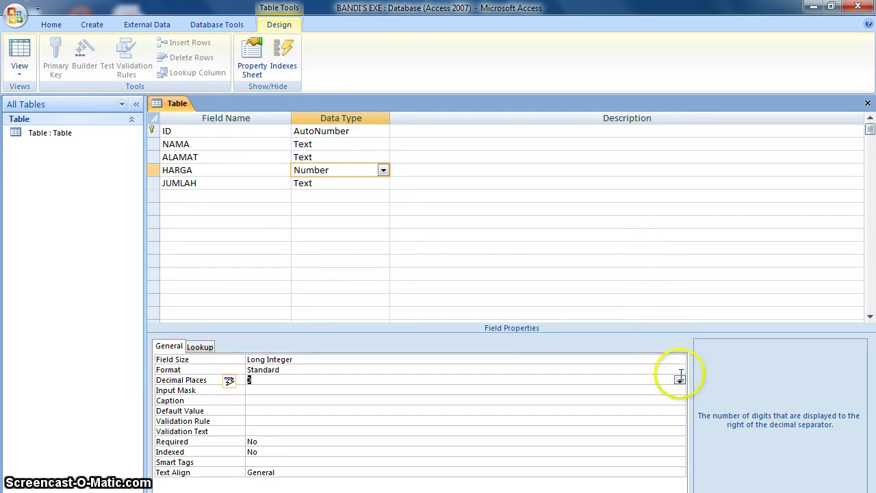
left_click(679, 380)
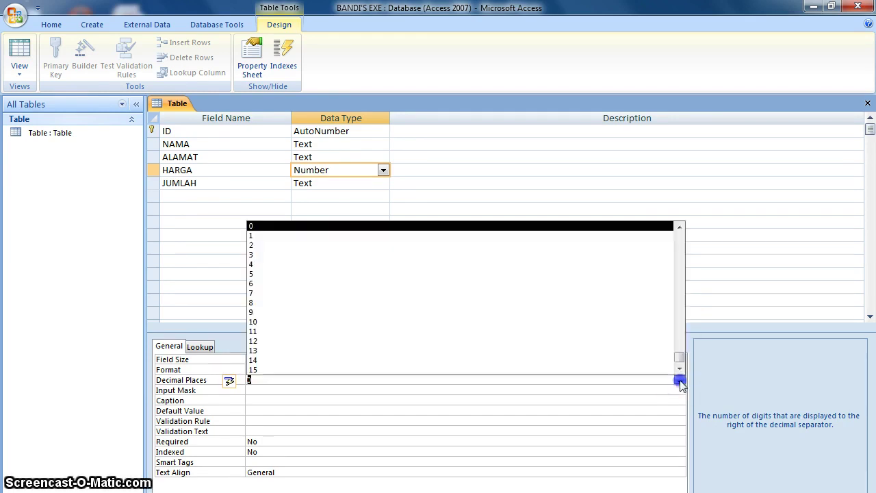
left_click(638, 245)
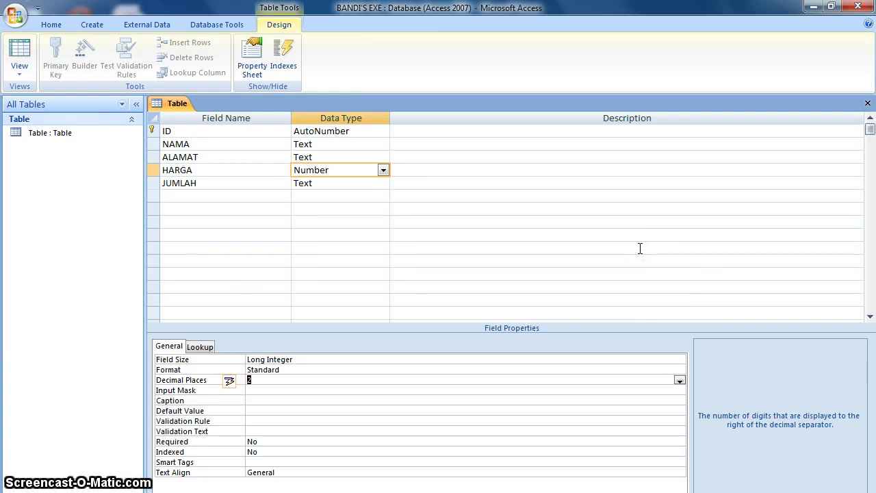
Step: Change JUMLAH's data type to Number
left_click(360, 182)
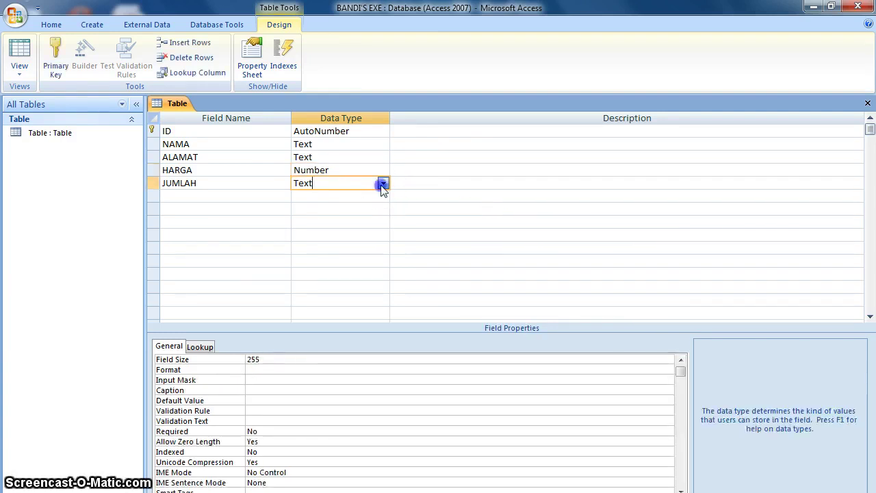
left_click(382, 183)
left_click(373, 220)
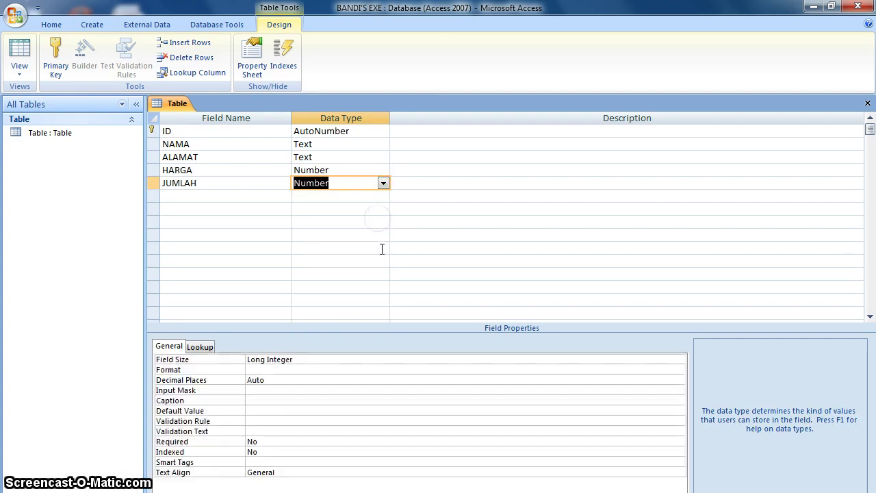
Step: Format JUMLAH as Standard with 0 decimal places, then begin ID's description
left_click(340, 369)
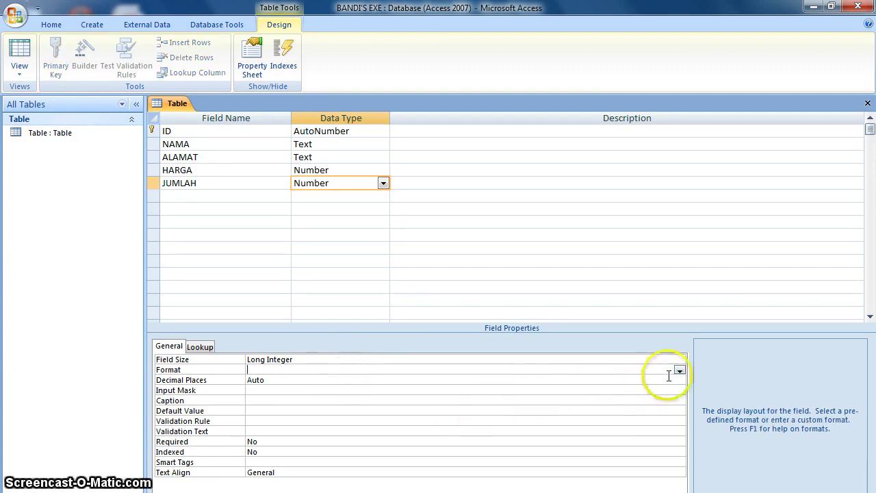
left_click(679, 371)
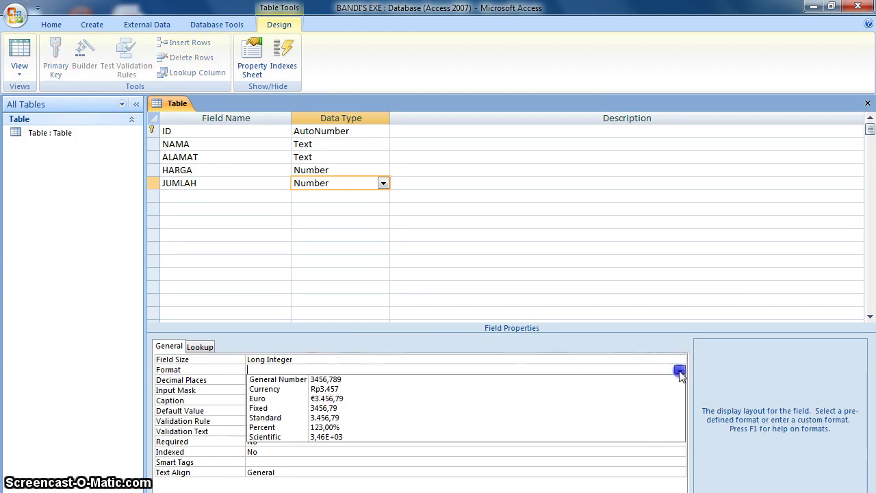
left_click(659, 418)
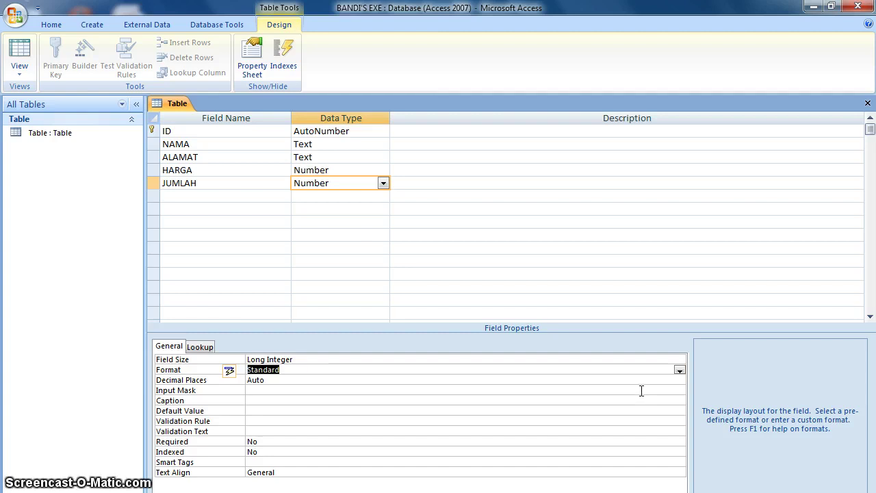
left_click(644, 381)
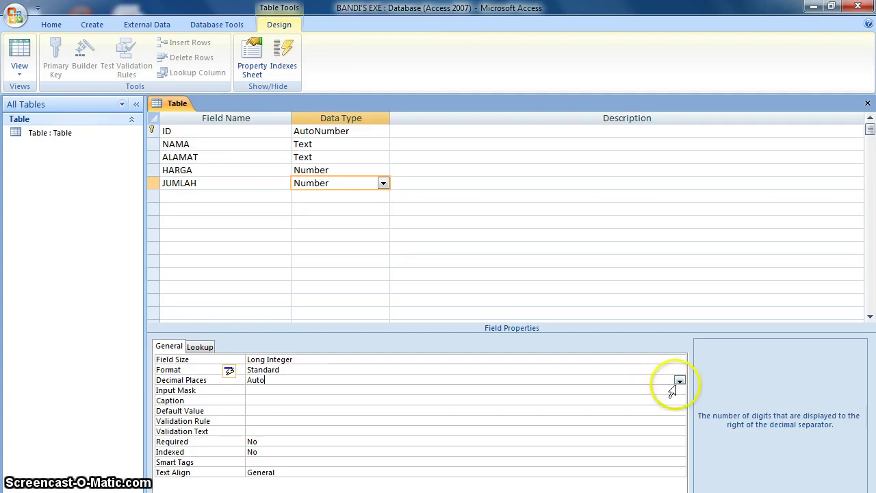
left_click(678, 380)
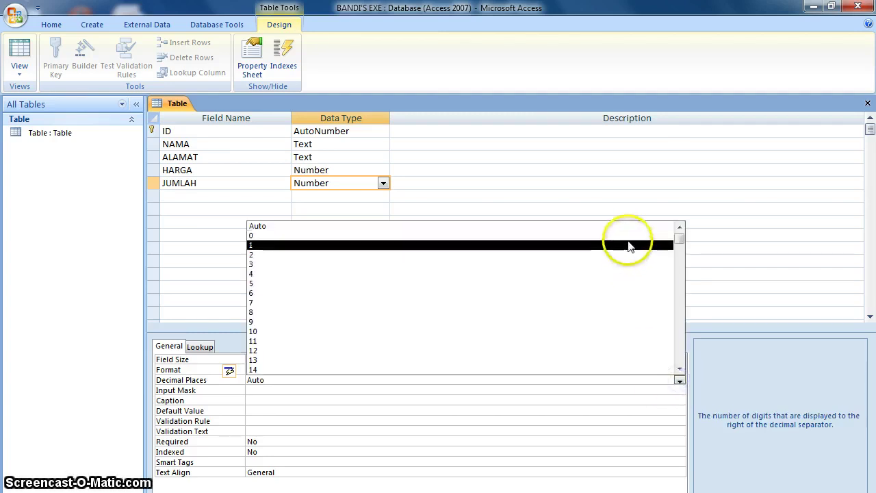
left_click(628, 236)
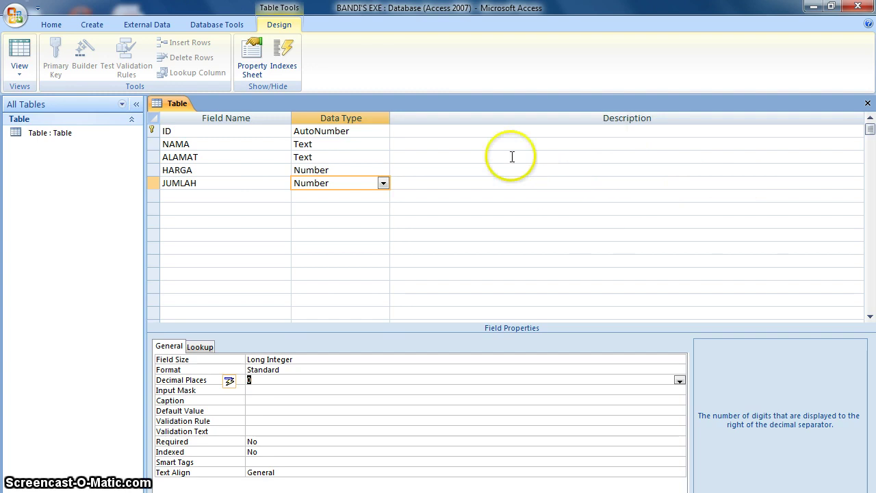
left_click(476, 136)
type("NU")
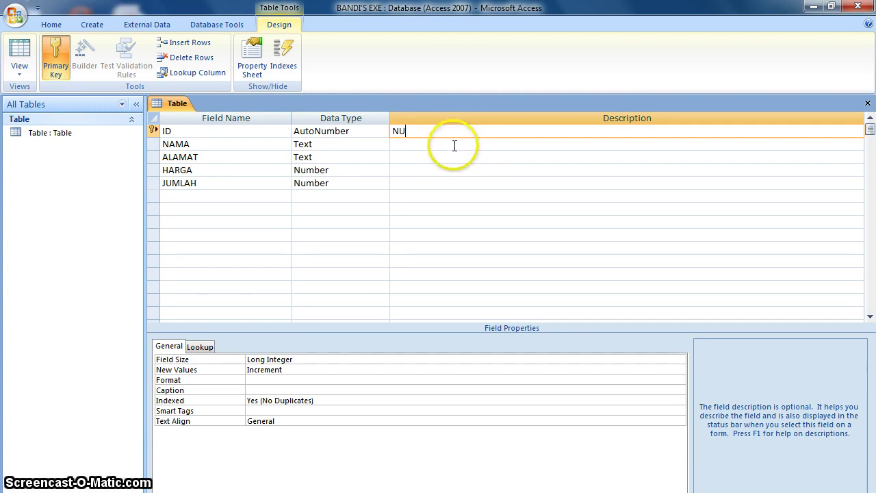
Step: Enter descriptions NU, N, ALMT, V and B for ID, NAMA, ALAMAT, HARGA, JUMLAH
left_click(454, 144)
type("N")
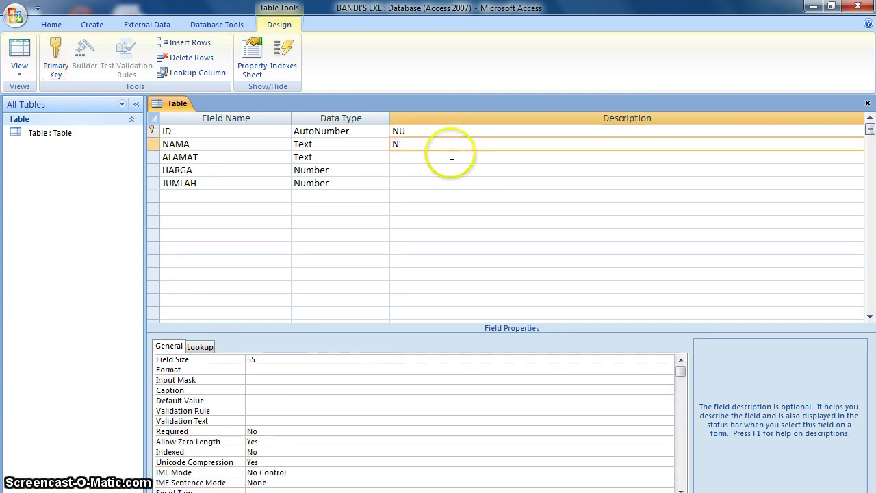
left_click(446, 159)
type("ALMT")
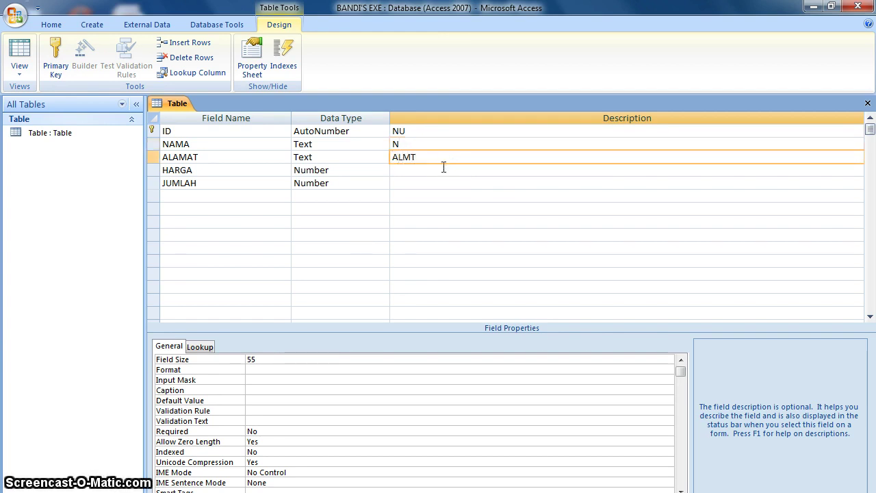
left_click(443, 167)
type("V")
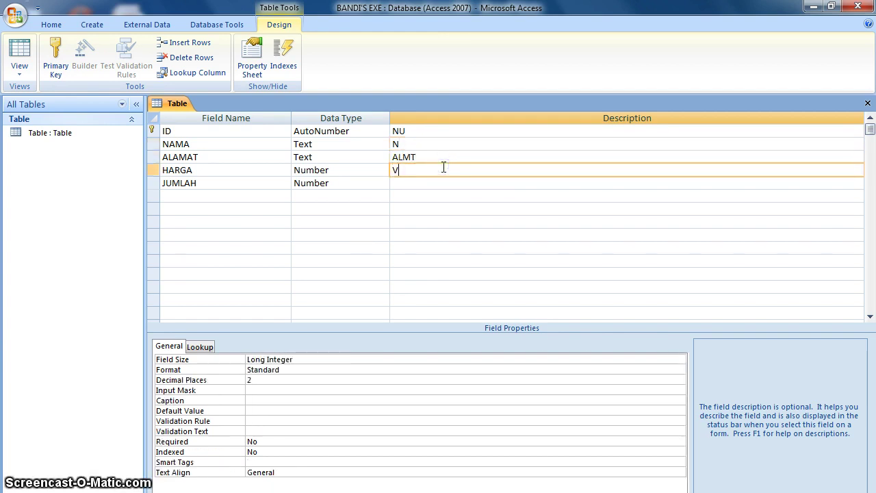
key("Down")
type("B")
key("Down")
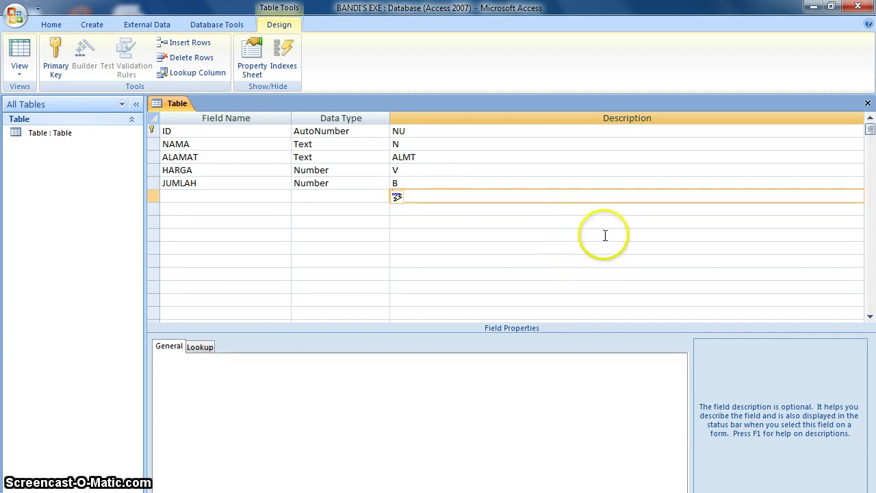
Step: Save and close the table design, then open Table in Datasheet view
left_click(867, 104)
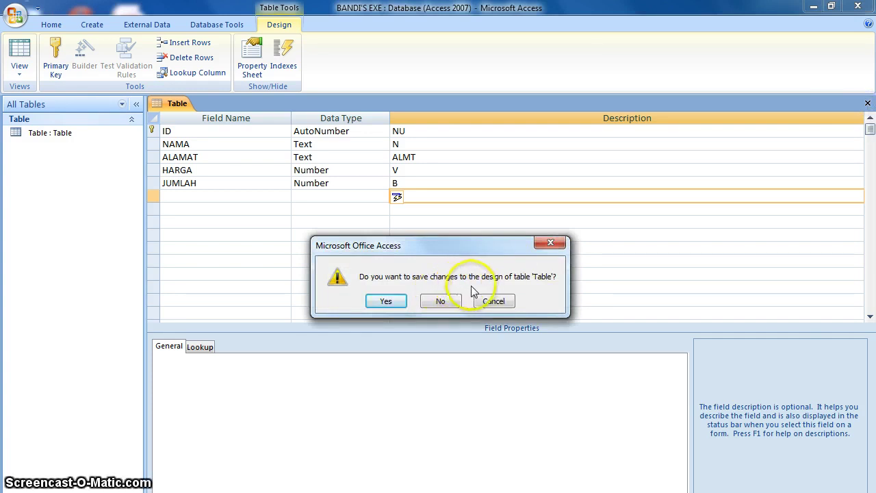
left_click(386, 301)
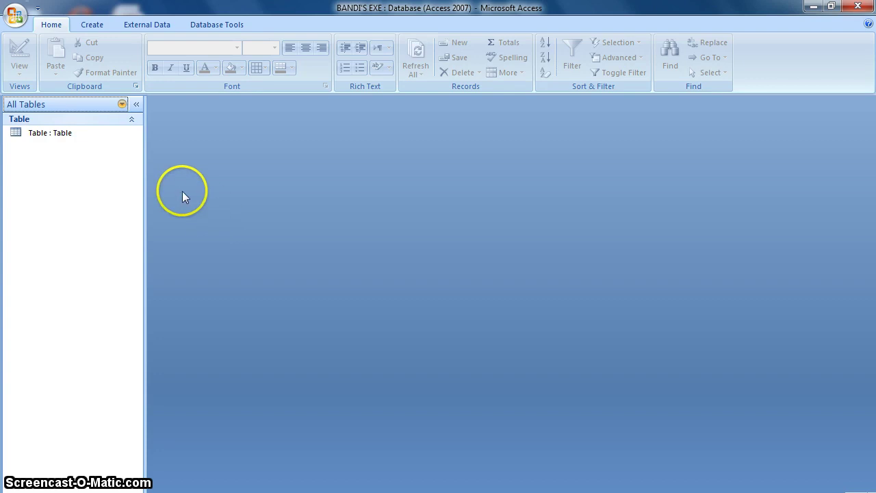
double_click(66, 140)
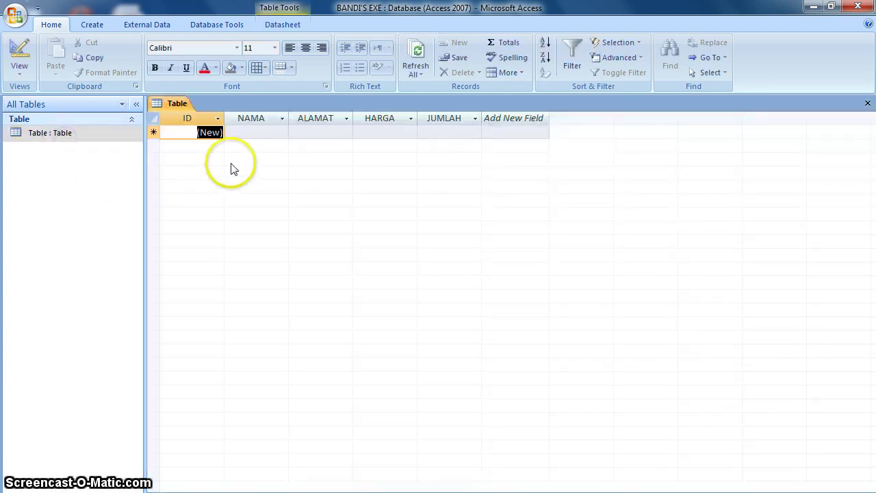
Step: Step through the NAMA, ALAMAT, HARGA and JUMLAH cells of the new record
left_click(257, 133)
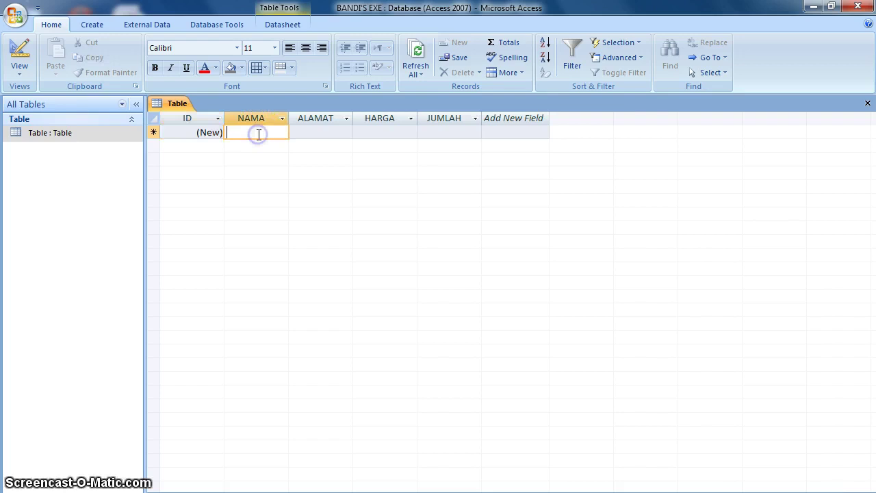
left_click(310, 132)
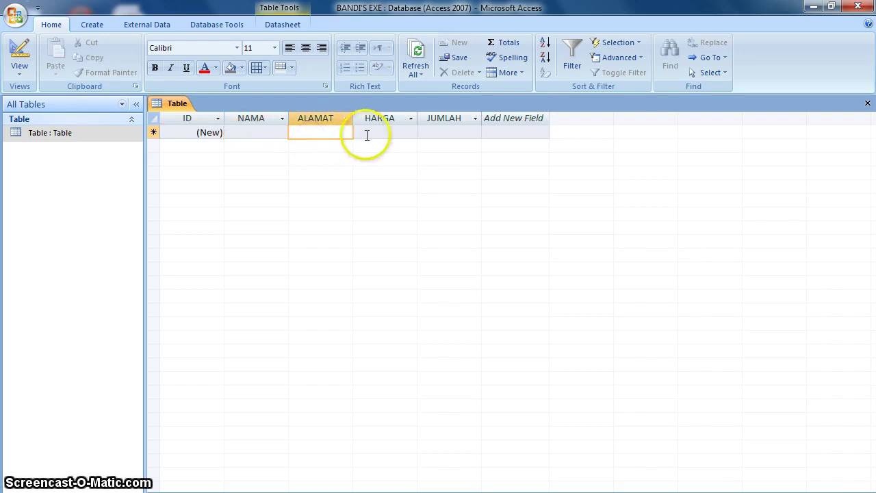
left_click(370, 132)
left_click(431, 133)
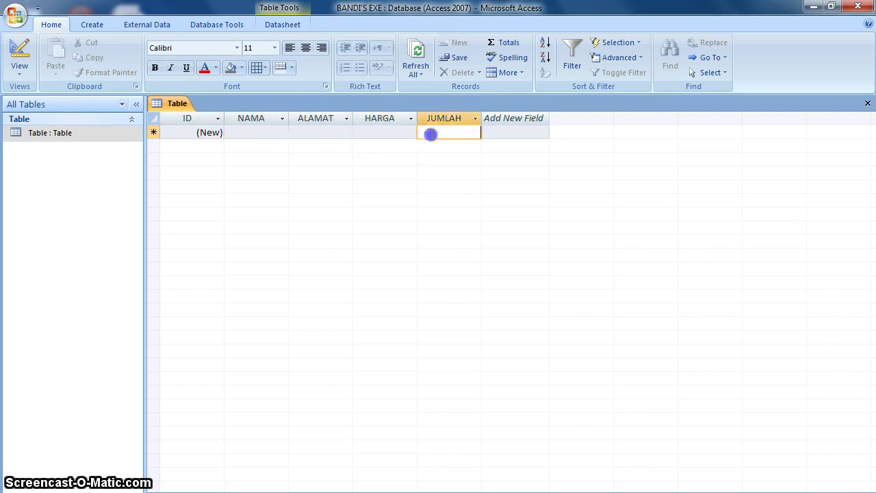
left_click(494, 132)
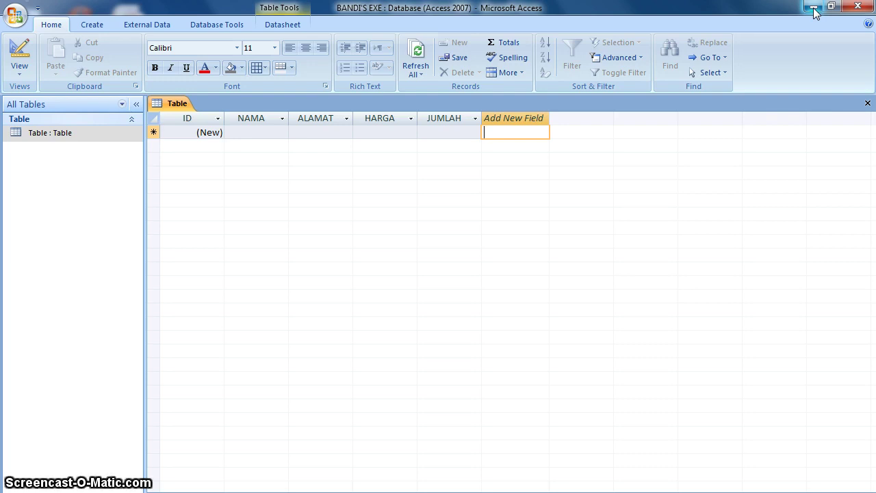
Step: Minimize Access and open the BANDI'S EXE 1 database from the desktop
left_click(813, 8)
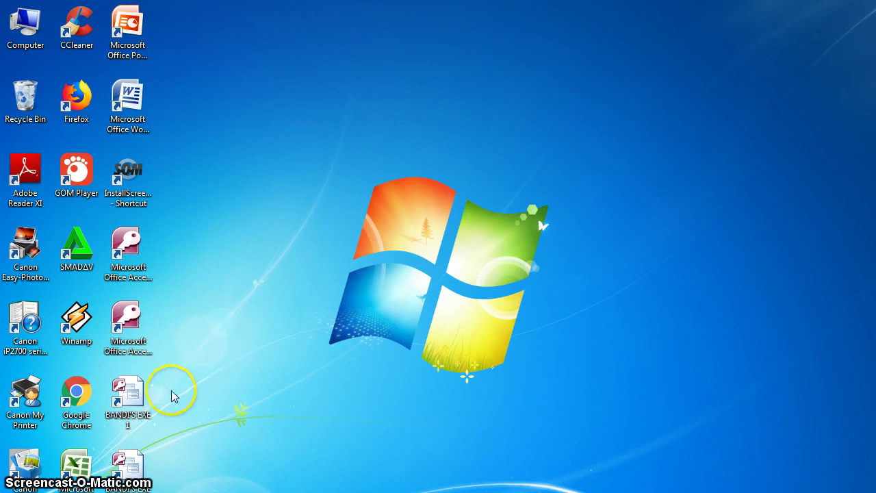
double_click(136, 400)
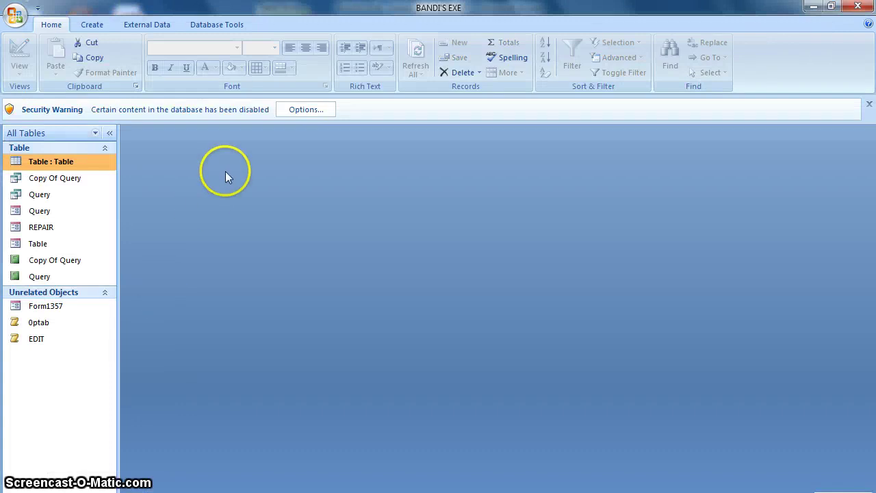
Step: Choose 'Enable this content' in the security options for the database
left_click(293, 112)
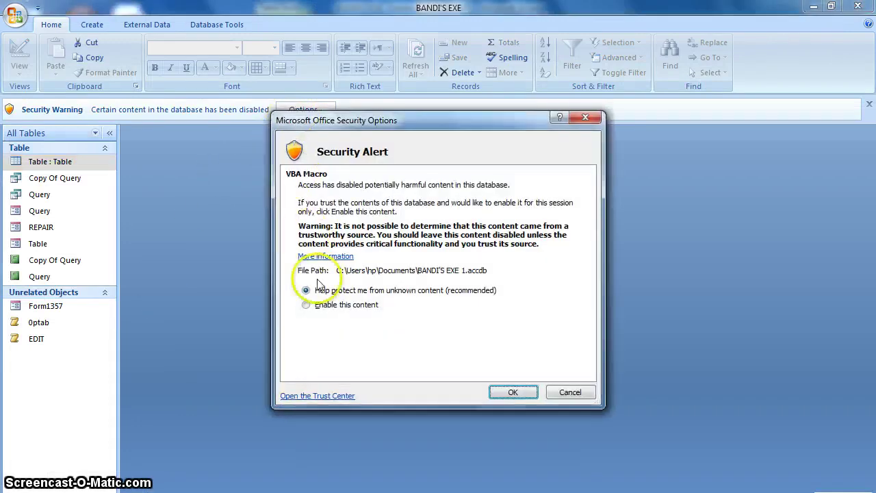
left_click(310, 304)
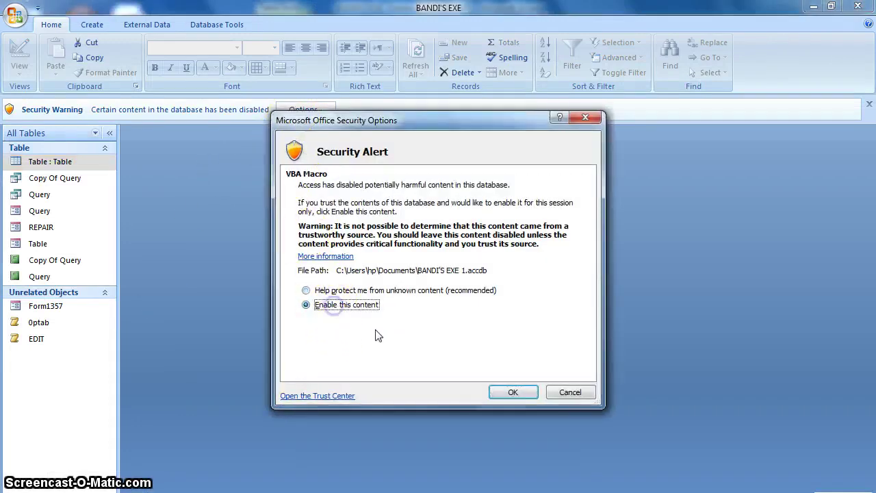
left_click(513, 392)
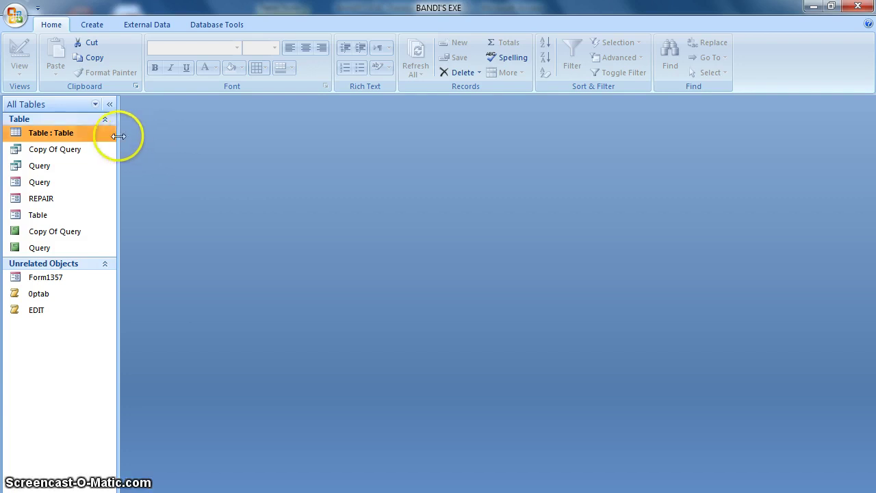
Step: Open 'Table' in Design view and keep TANGGAL PEMBAYARAN's data type as Date/Time
double_click(95, 133)
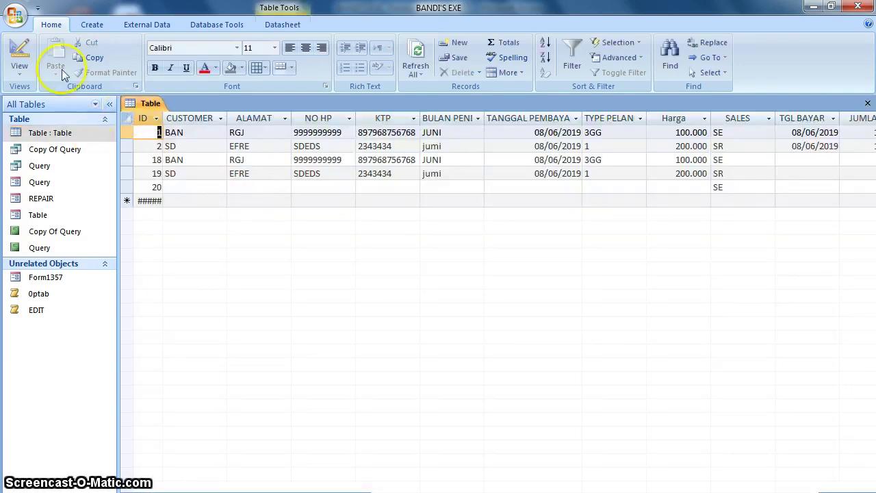
left_click(19, 55)
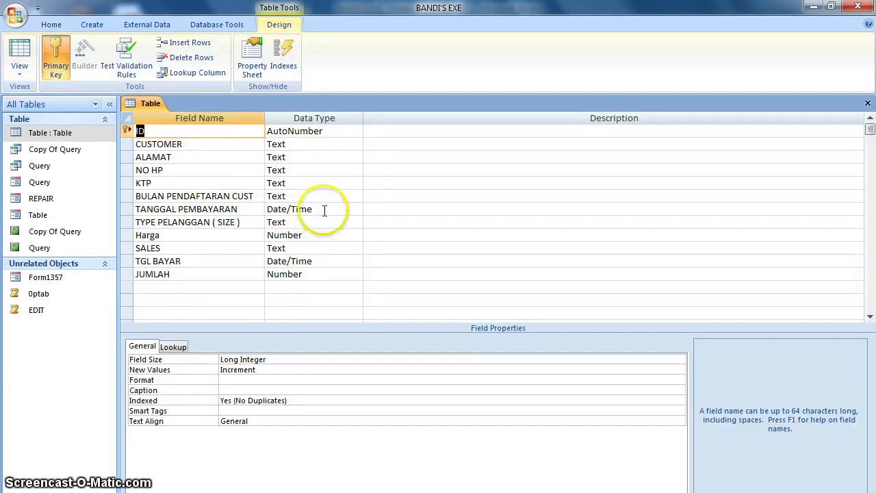
left_click(324, 209)
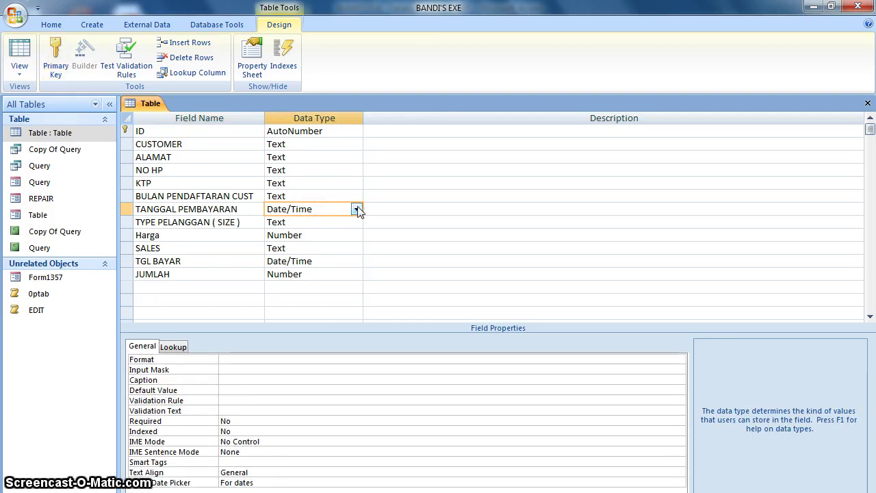
left_click(356, 208)
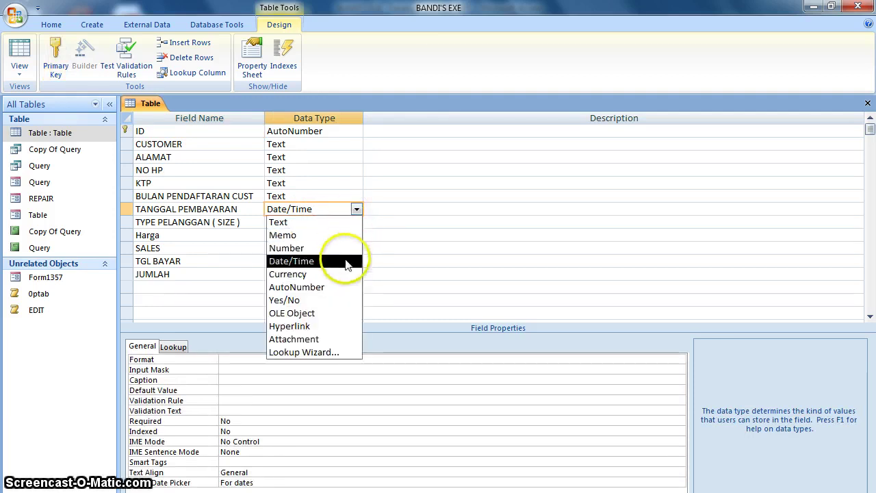
left_click(348, 260)
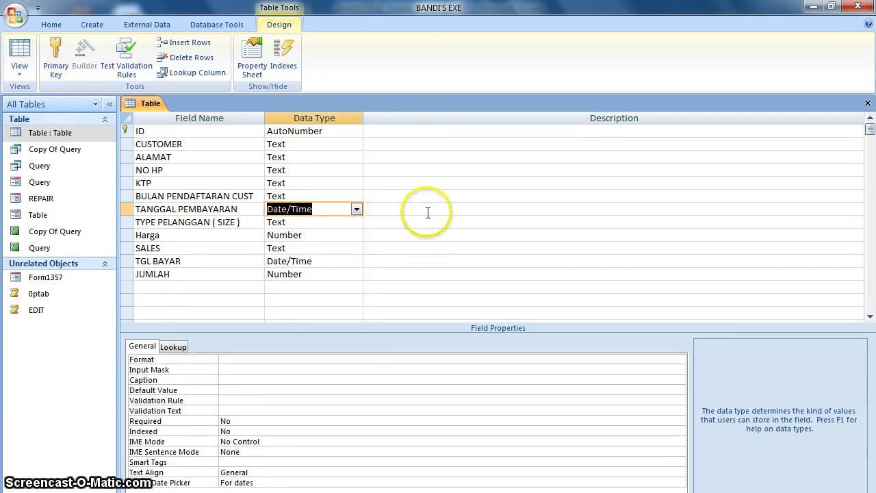